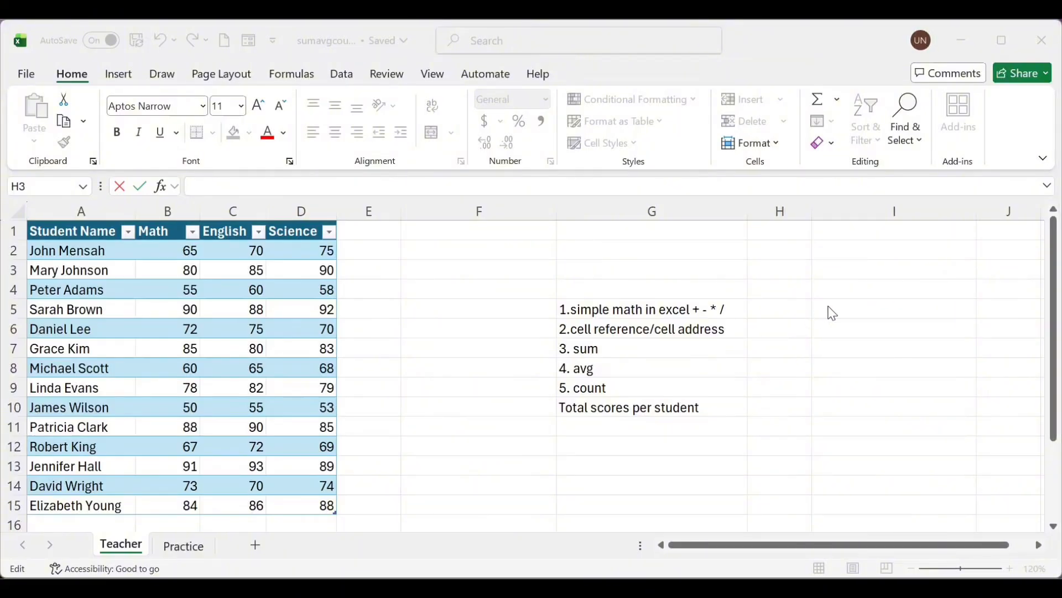
click(715, 311)
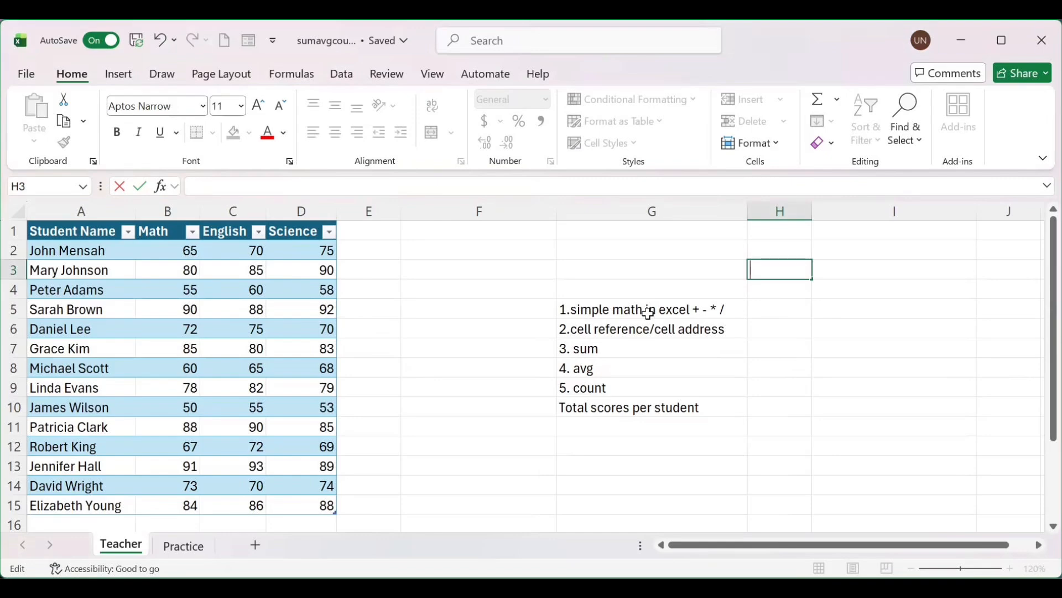
click(646, 310)
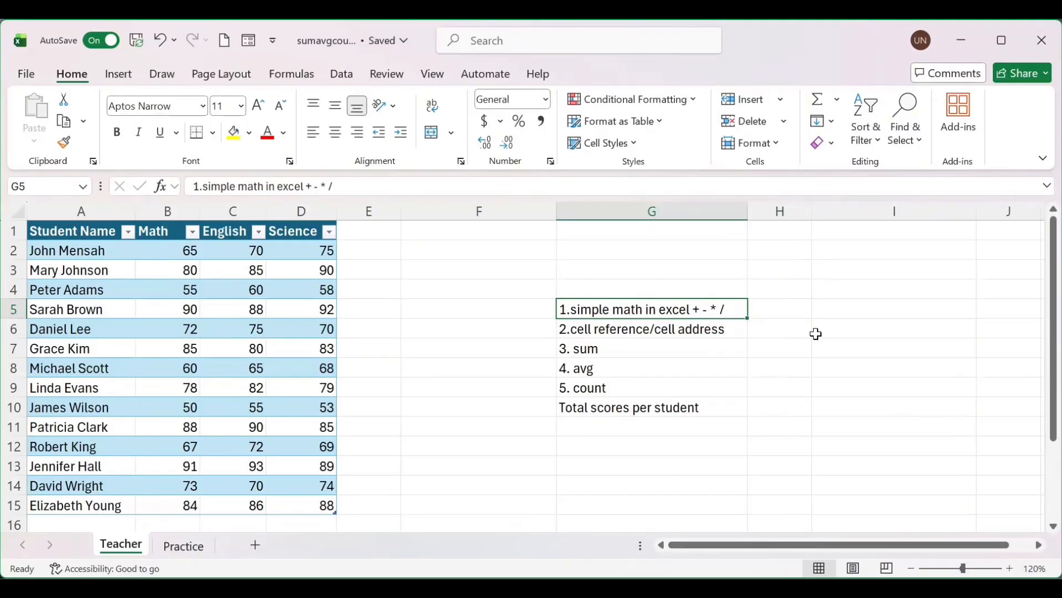
click(837, 310)
click(836, 348)
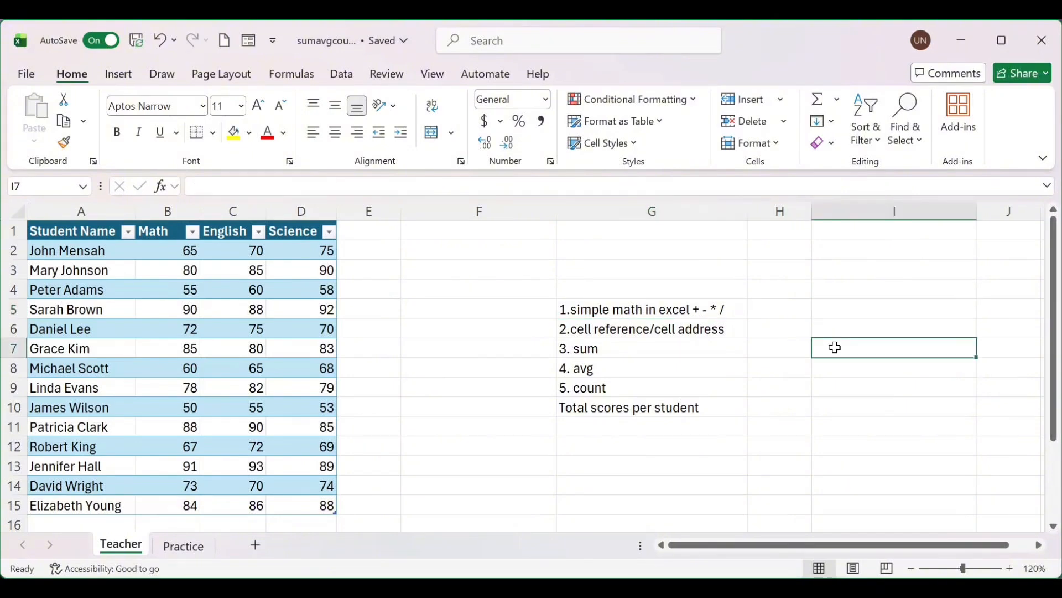
click(543, 267)
Enter the addition formula =10+10 in cell I5.
click(830, 304)
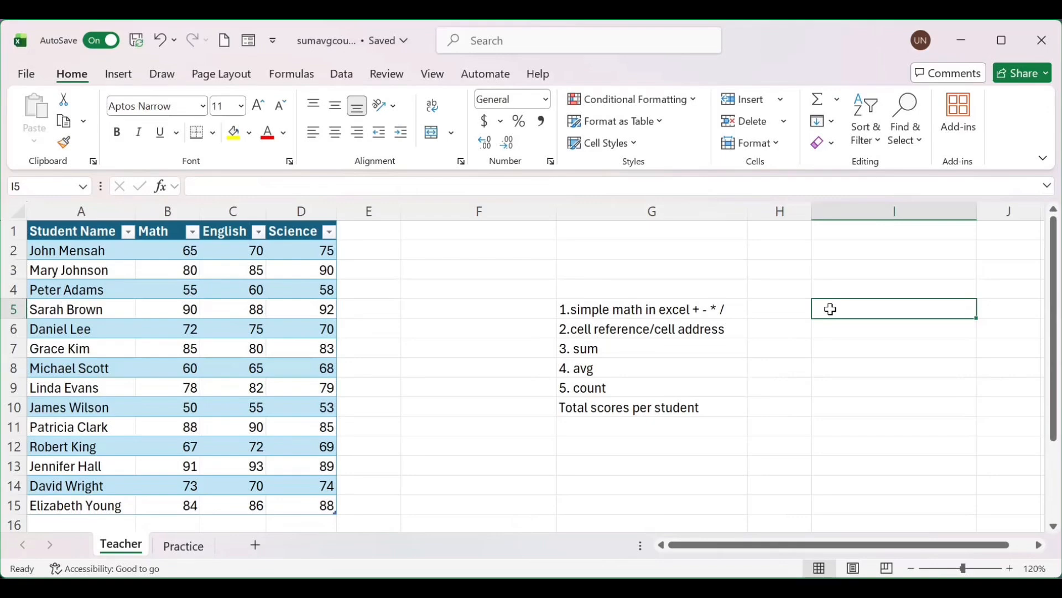
text(=)
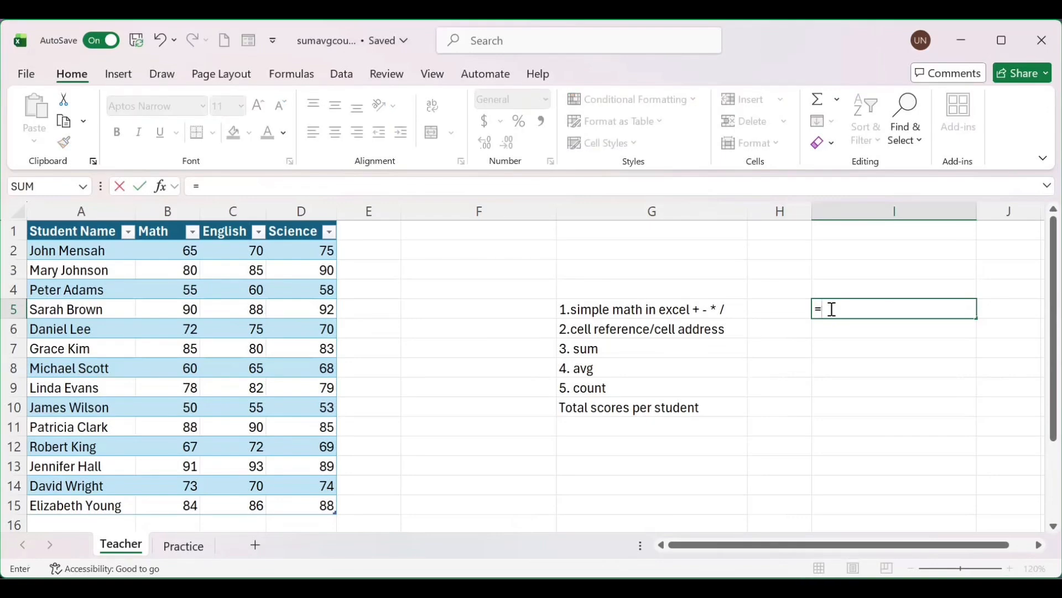
text(10+)
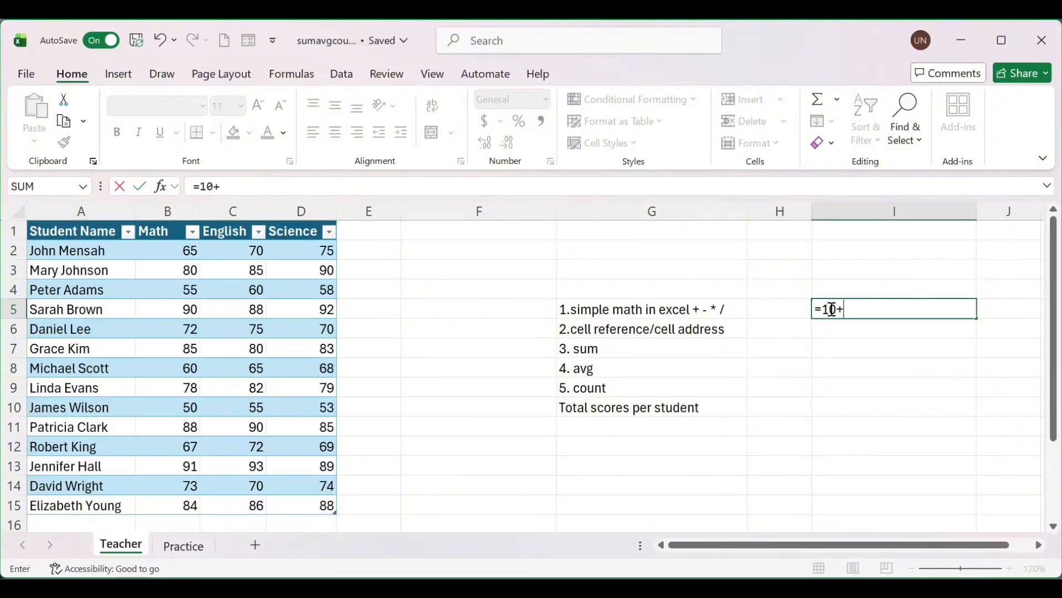
text(10)
key(Return)
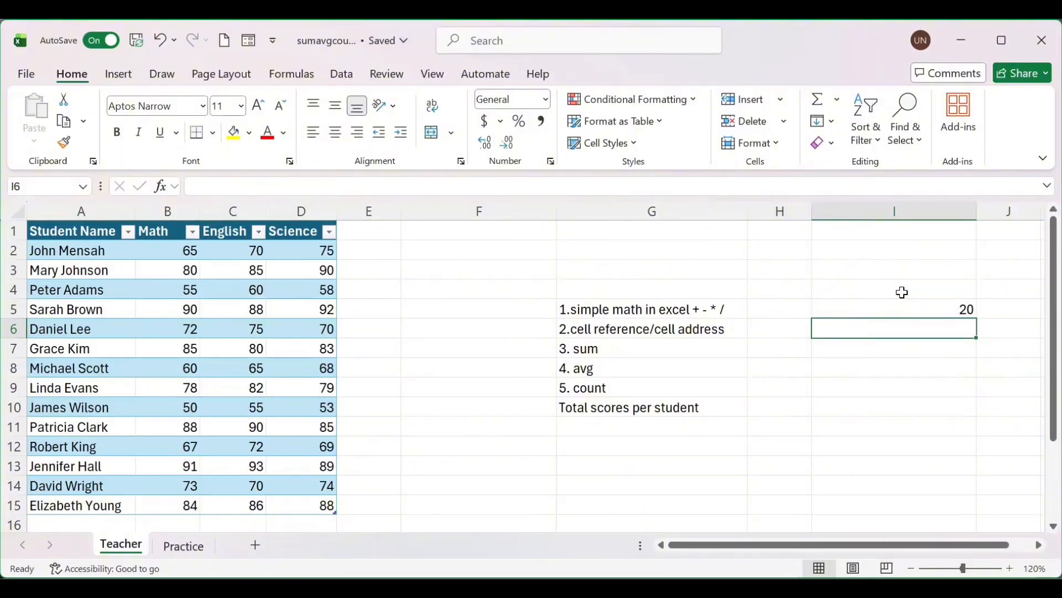
Enter the subtraction formula =20-10 in cell I6 and the multiplication formula =4*2 in cell I7.
text(=)
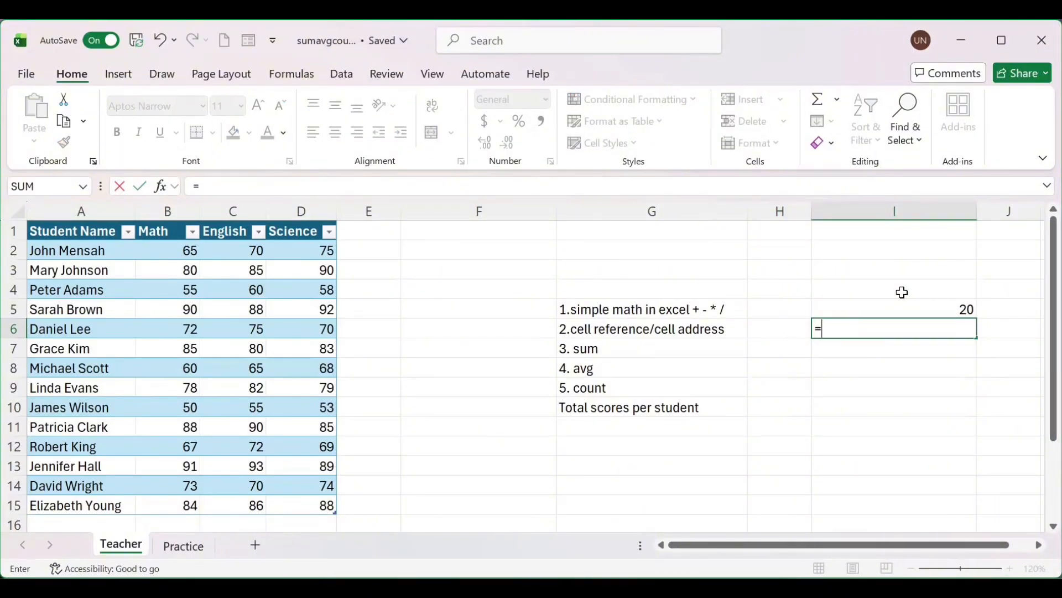
text(20-10)
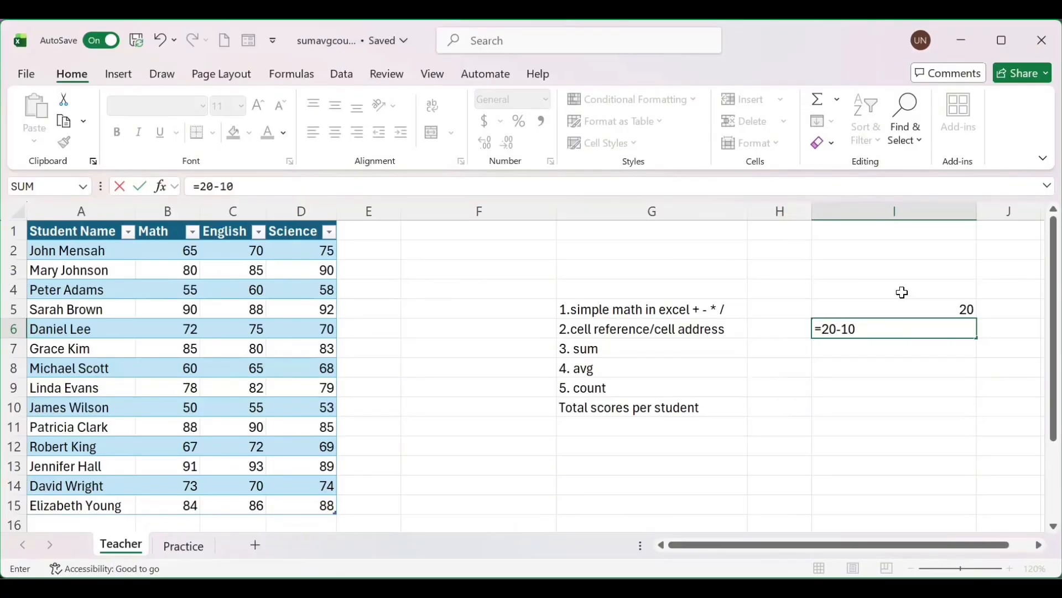
key(Return)
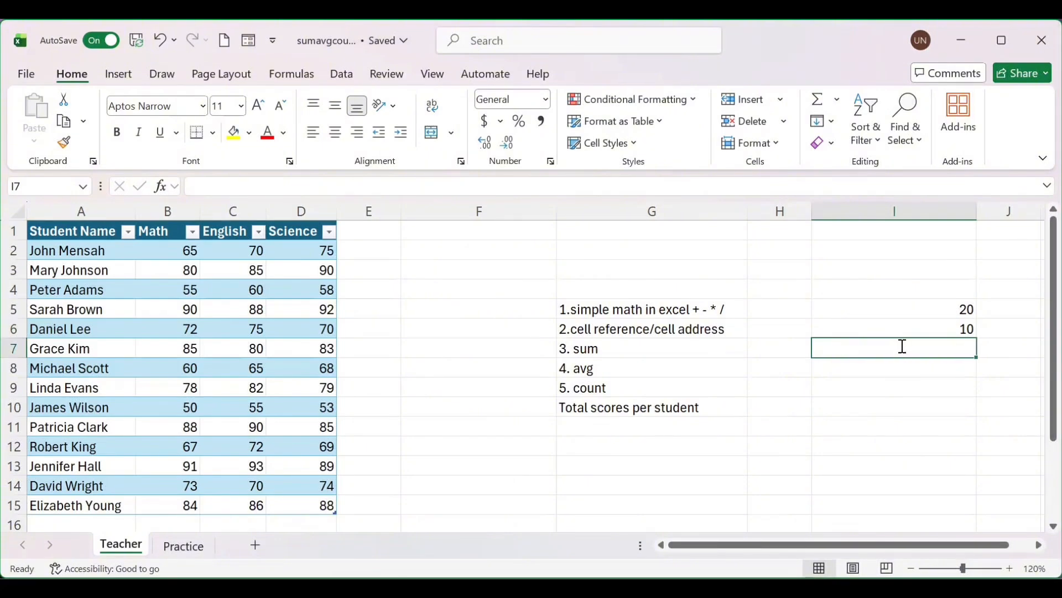
text(=)
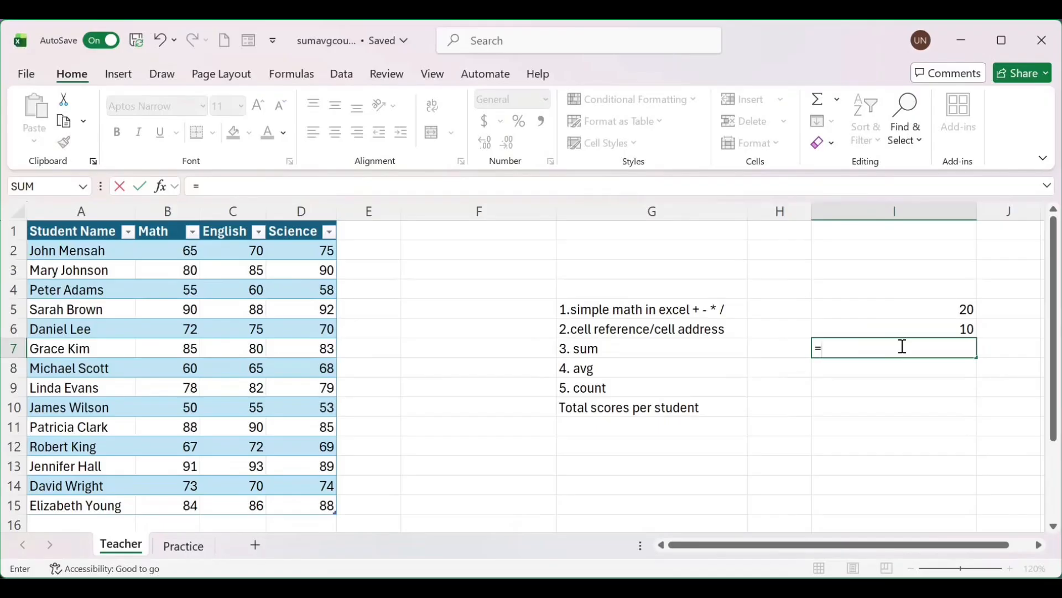
text(4*)
text(2)
key(Return)
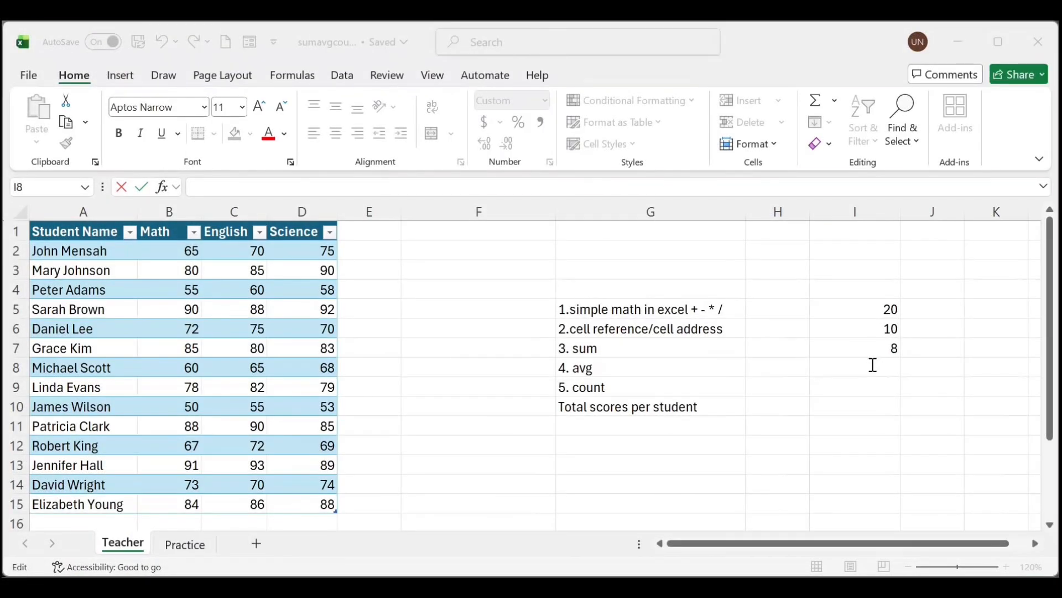
Enter the division formula =8/2 in cell I8.
click(873, 365)
text(8)
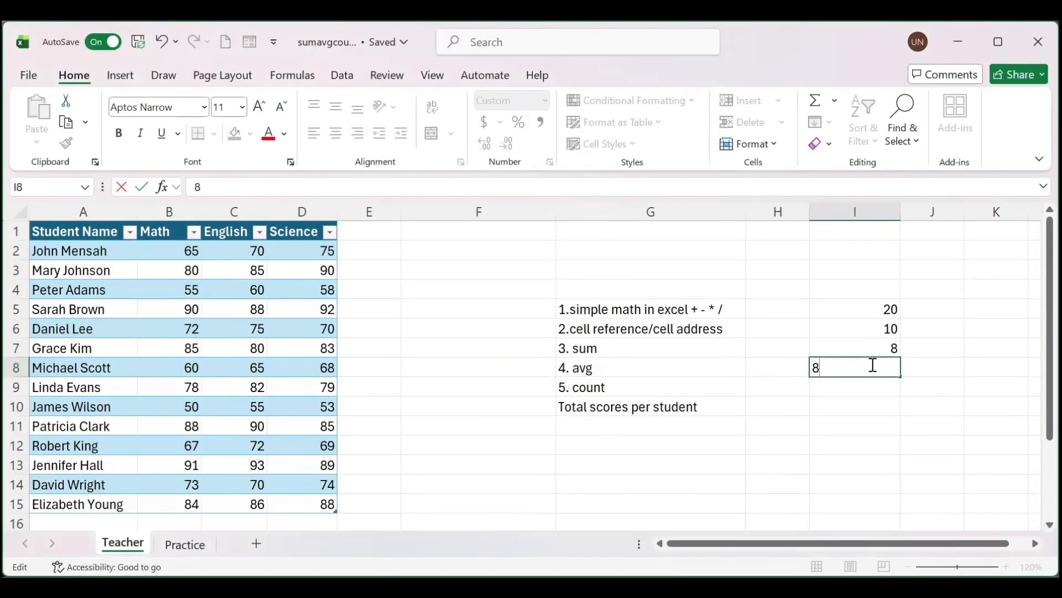
key(BackSpace)
text(=8)
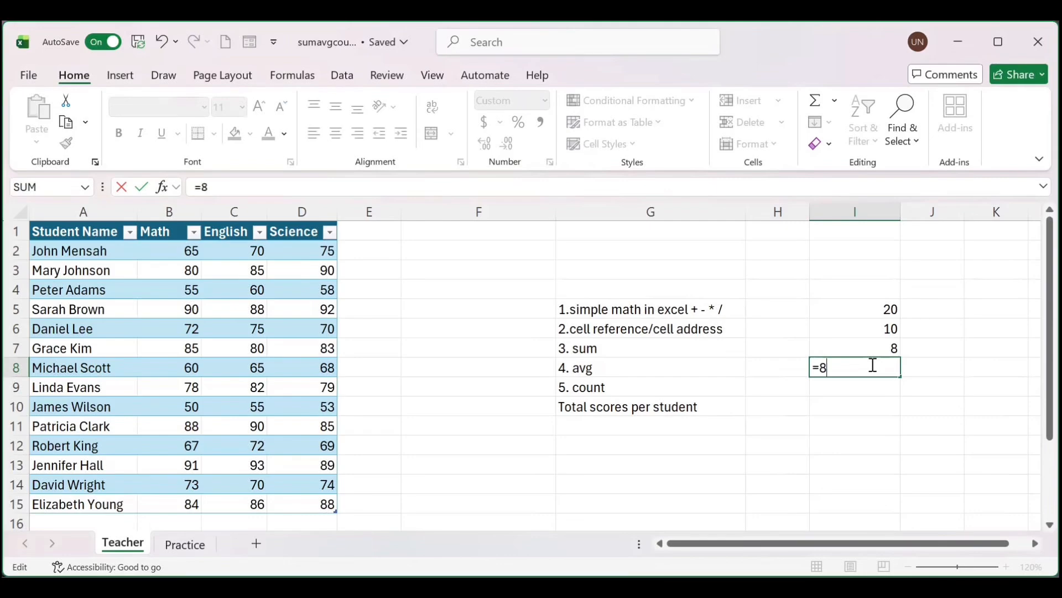
text(/2)
key(Return)
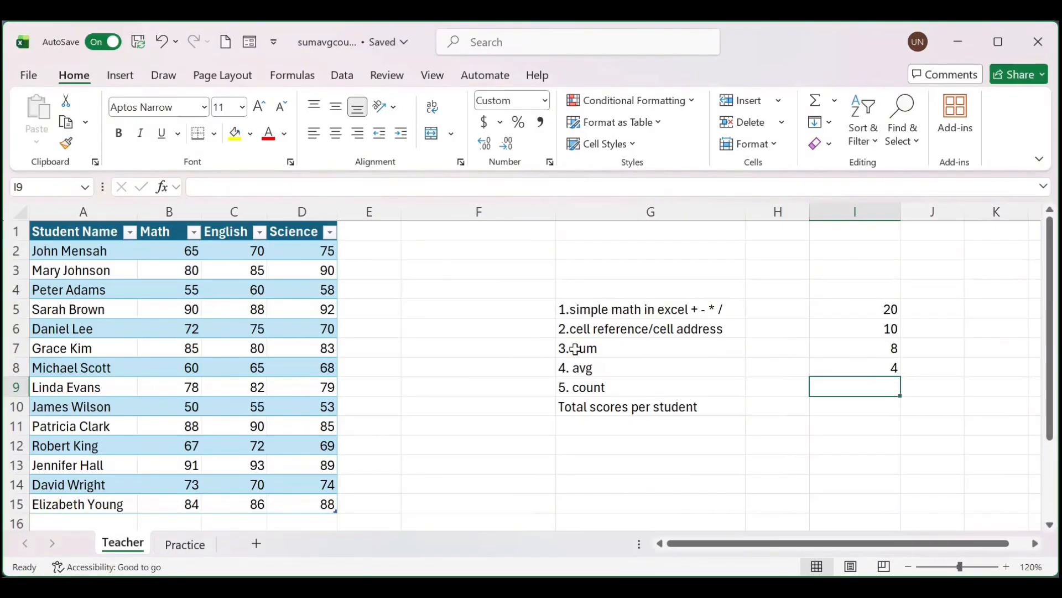
Examine the cell references of G6, F3 through F7, I5, E2 and F2 by selecting each cell in turn.
click(579, 331)
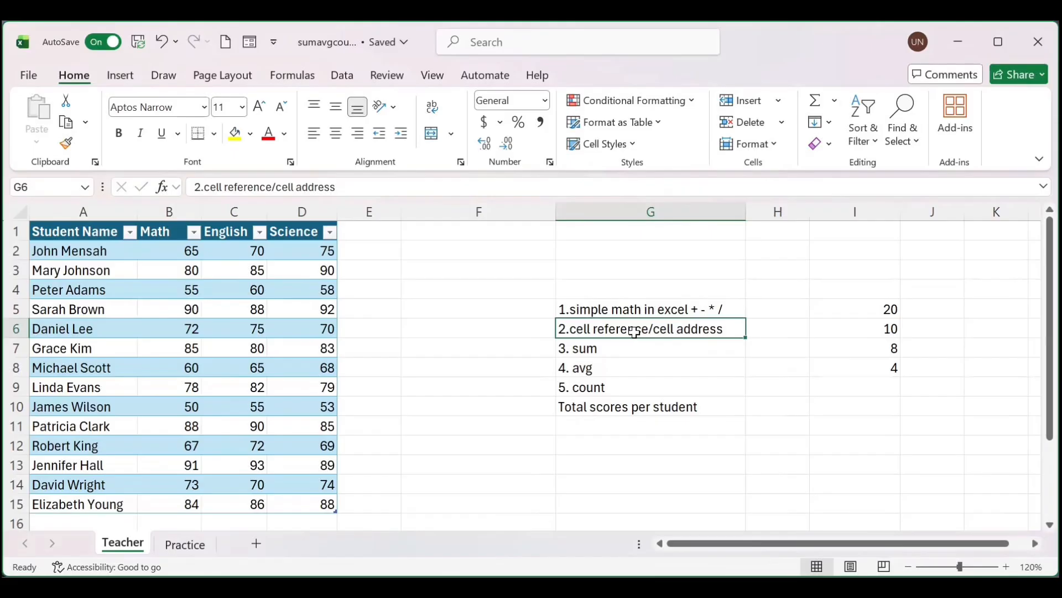
click(454, 271)
click(451, 287)
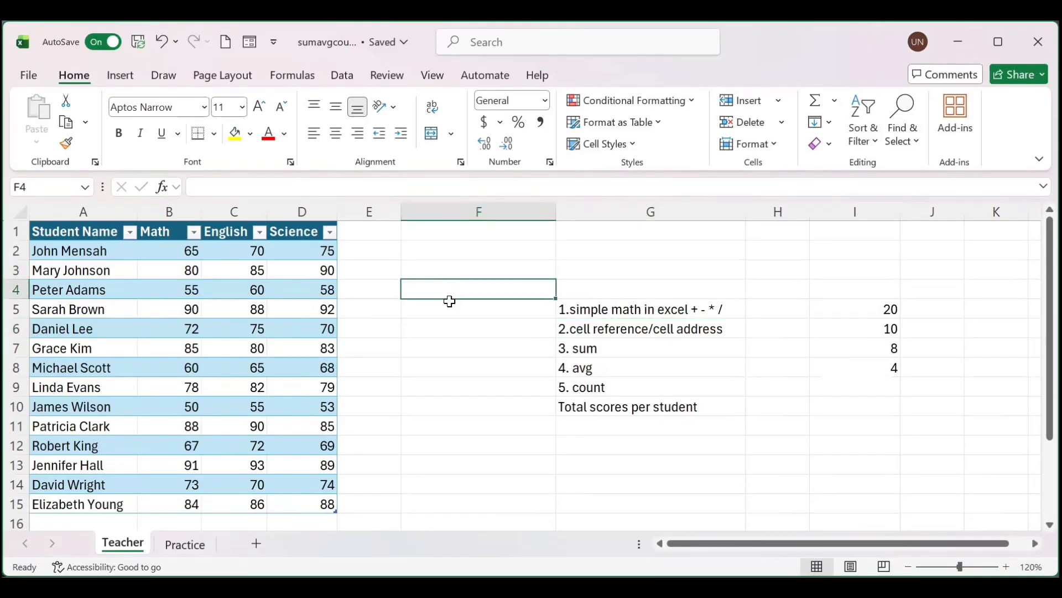
click(449, 308)
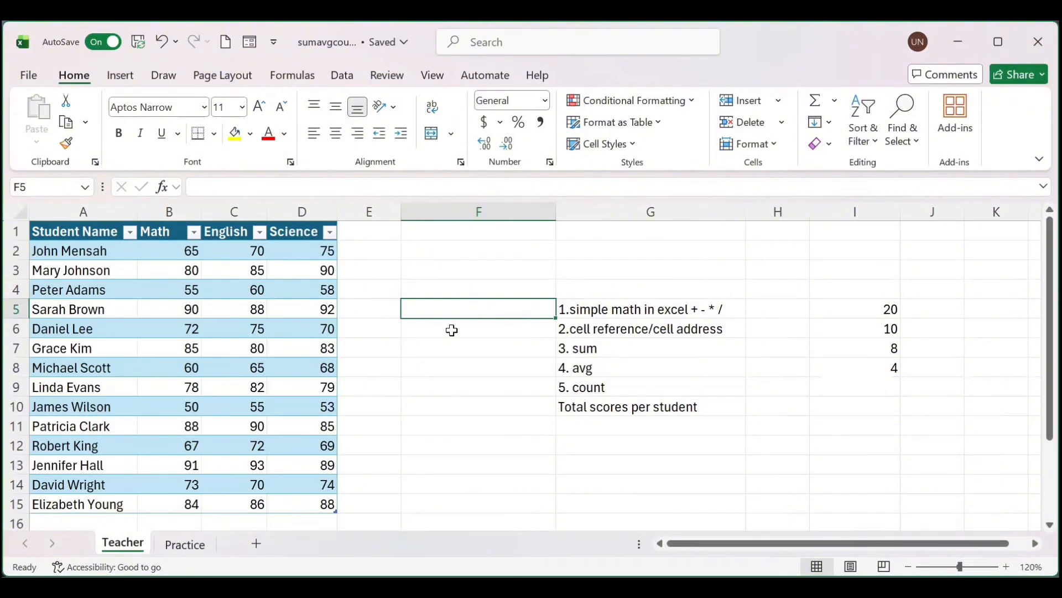
click(452, 330)
click(455, 347)
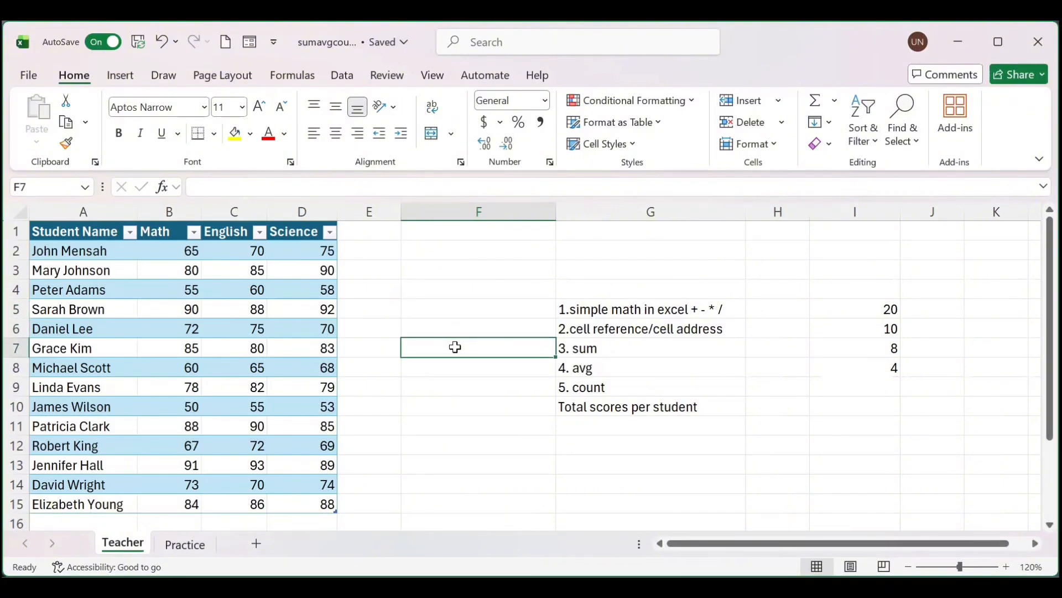
click(847, 310)
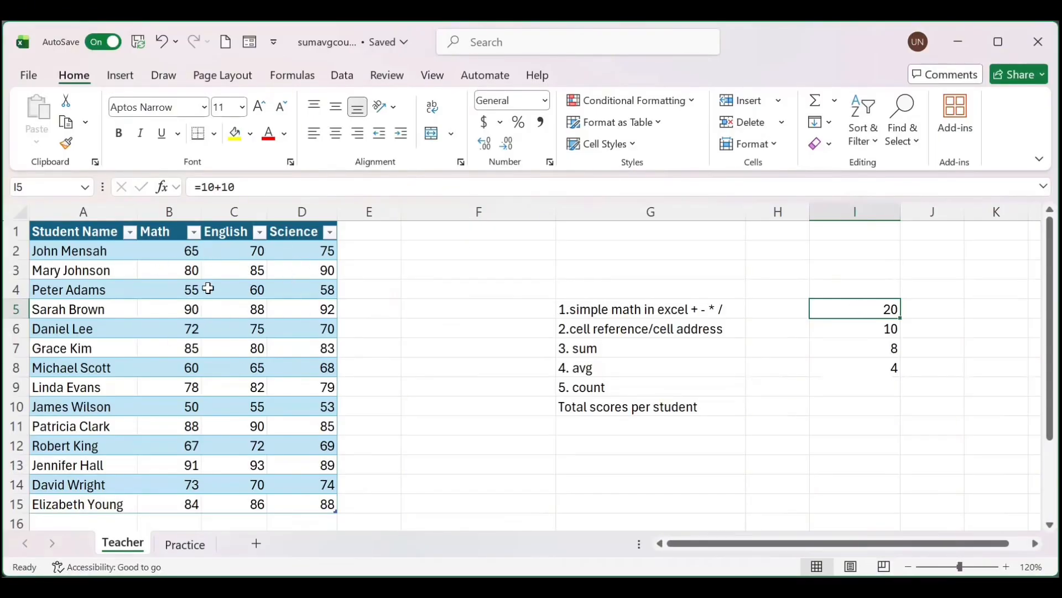
click(382, 251)
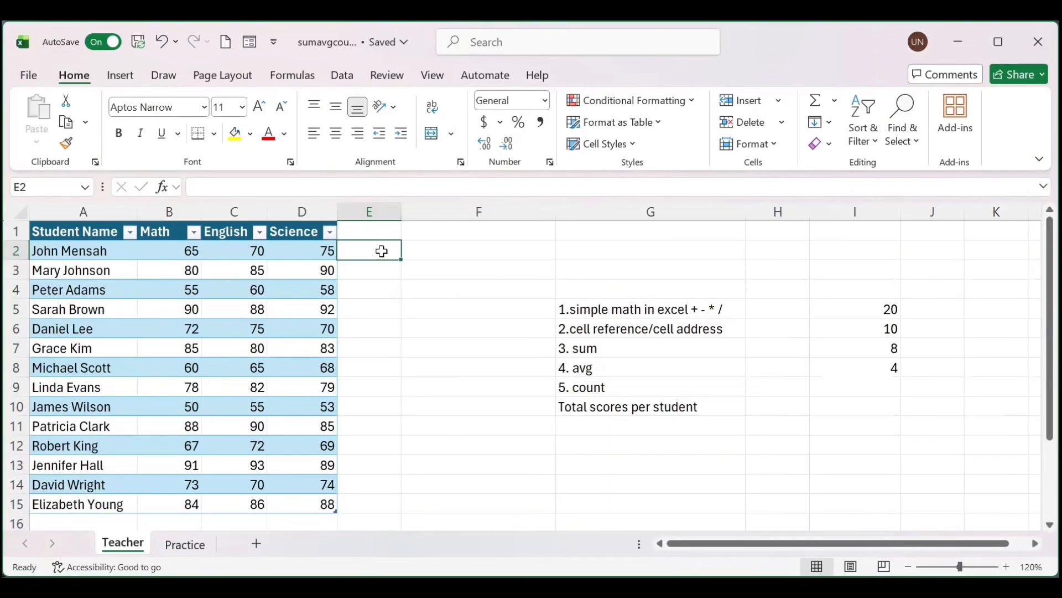
click(455, 255)
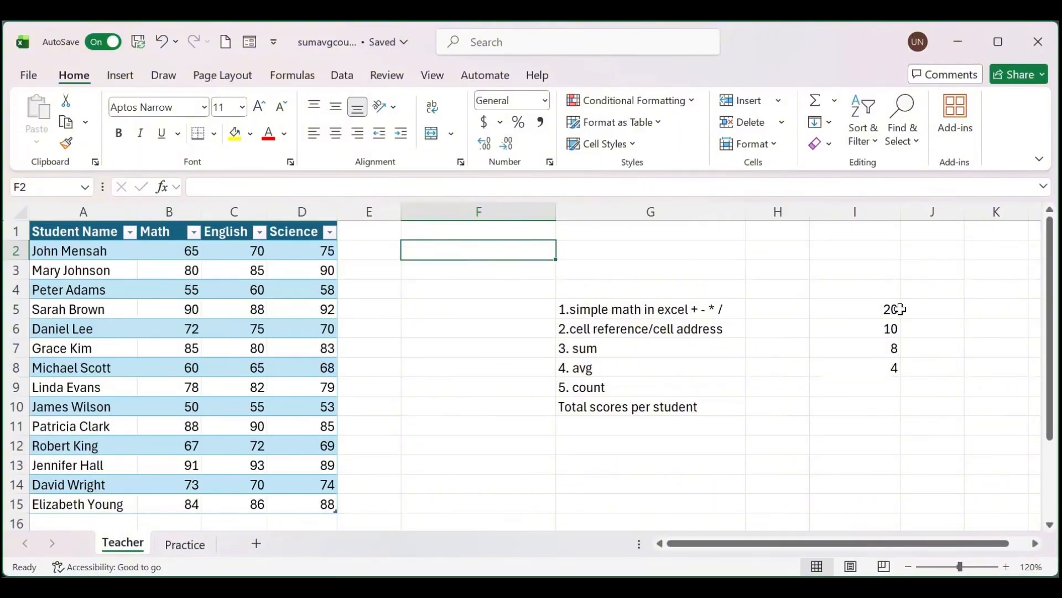
Clear the practice formulas from cells I5 through I8.
drag(871, 301, 894, 370)
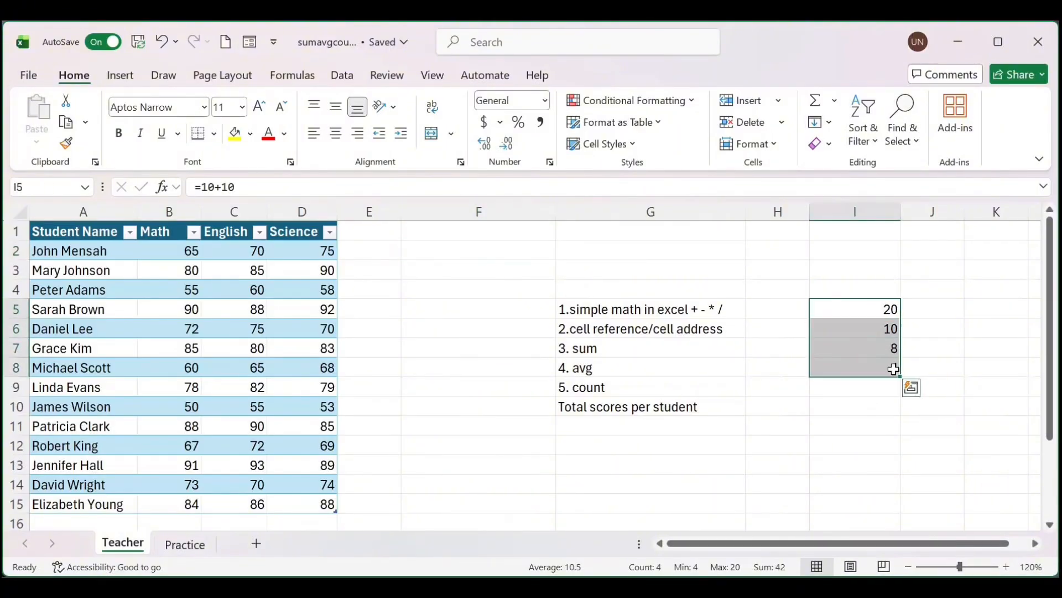
key(Delete)
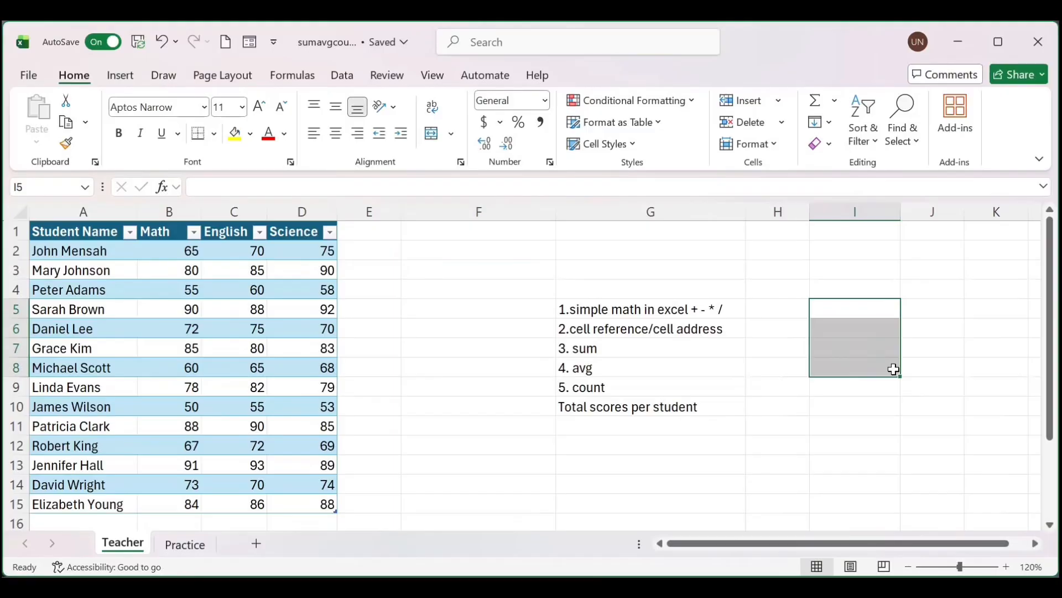
click(876, 410)
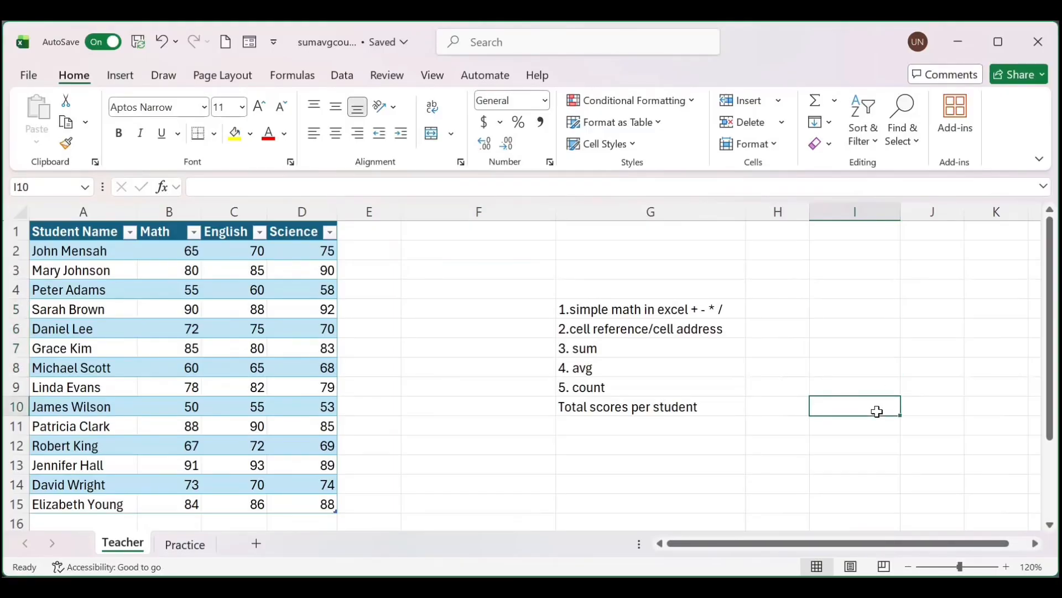
Enter 50 in cell I1 and 10 in cell H1, and check both cells' references.
click(845, 274)
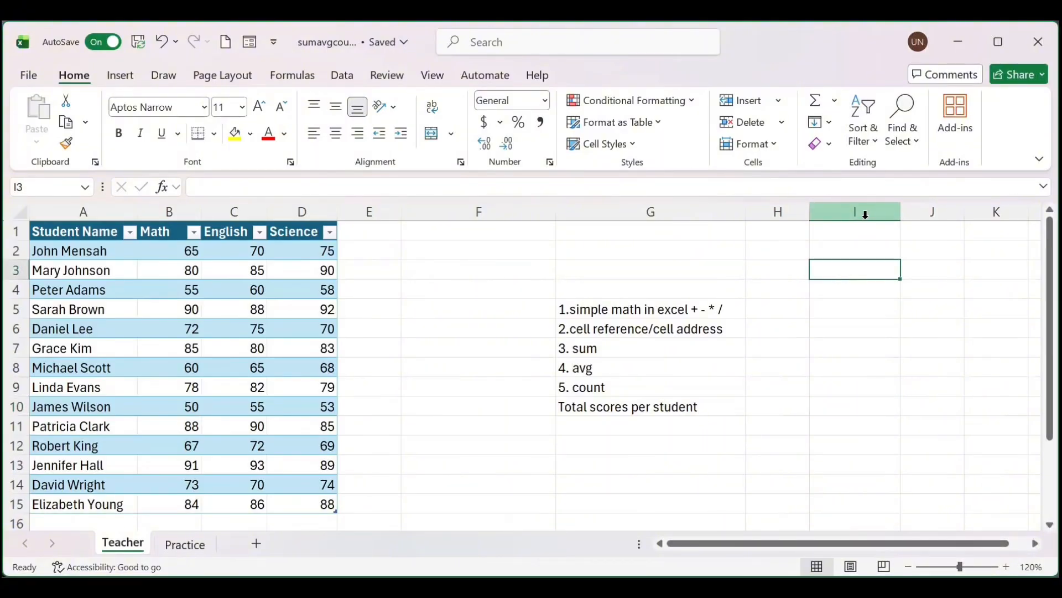
click(844, 232)
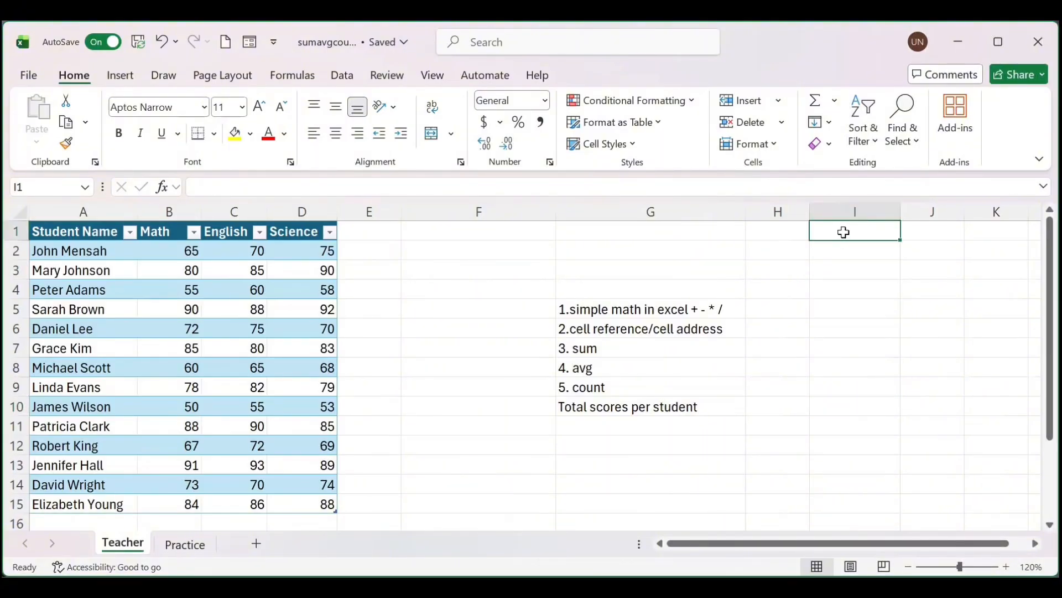
text(50)
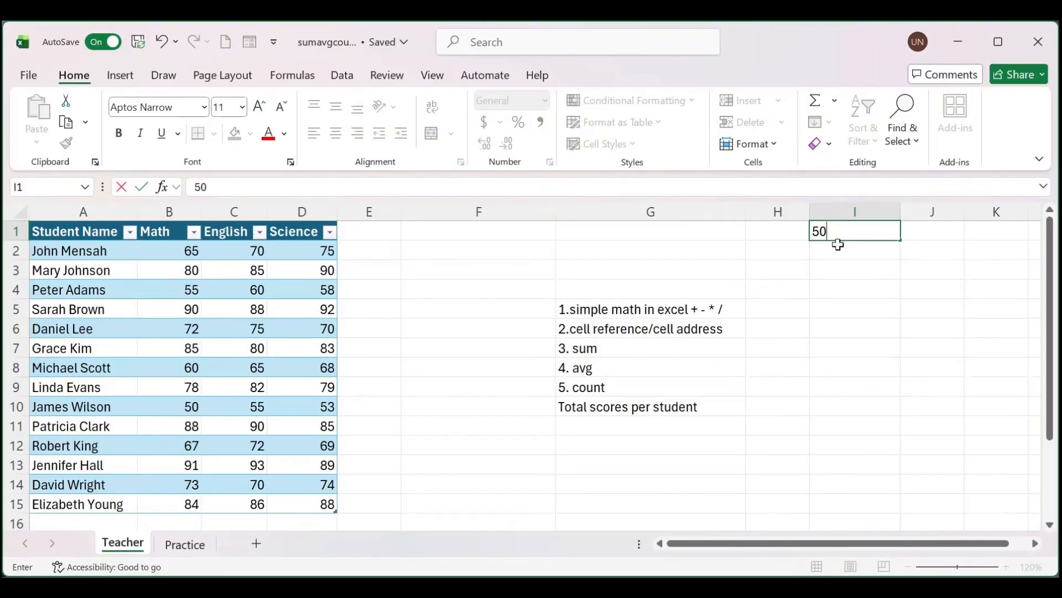
click(777, 234)
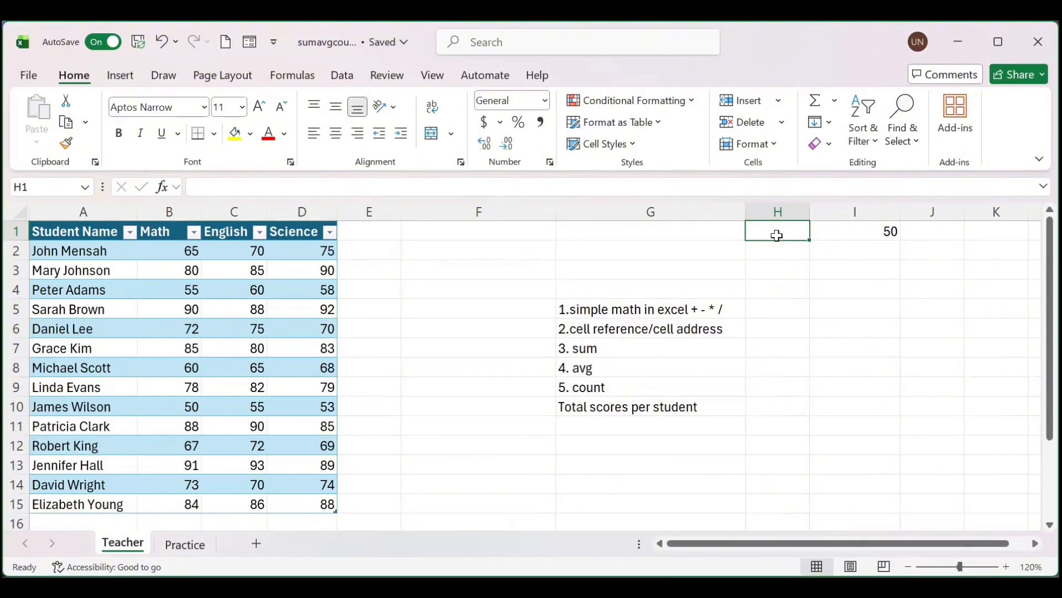
text(10)
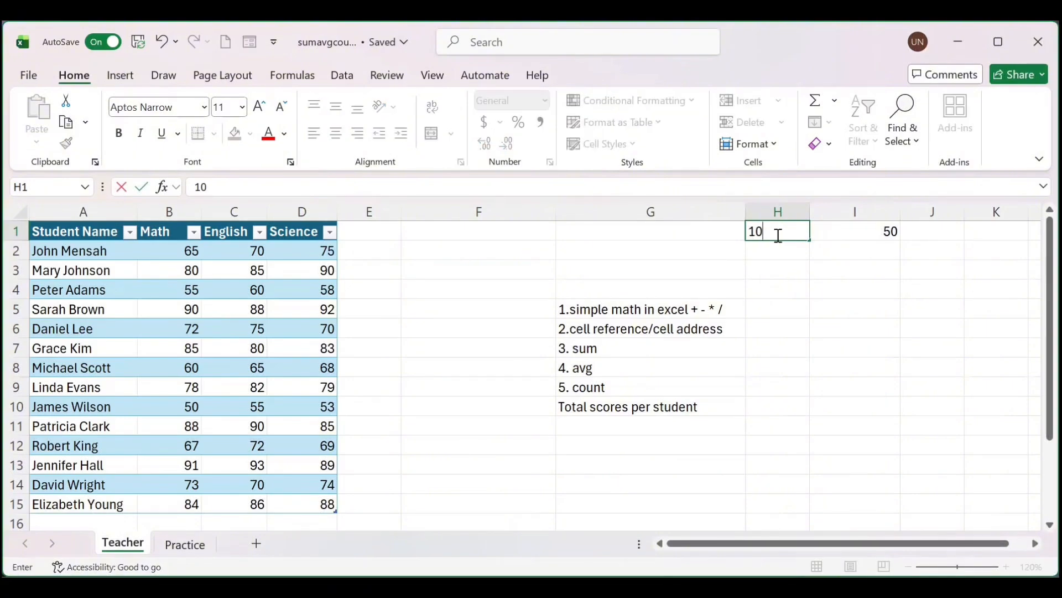
click(802, 277)
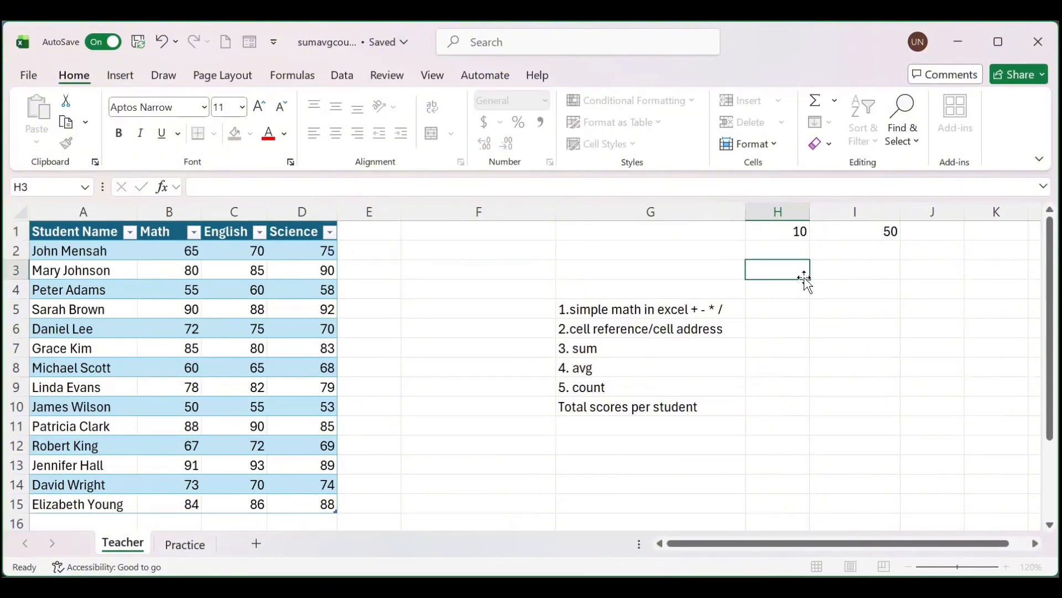
click(786, 228)
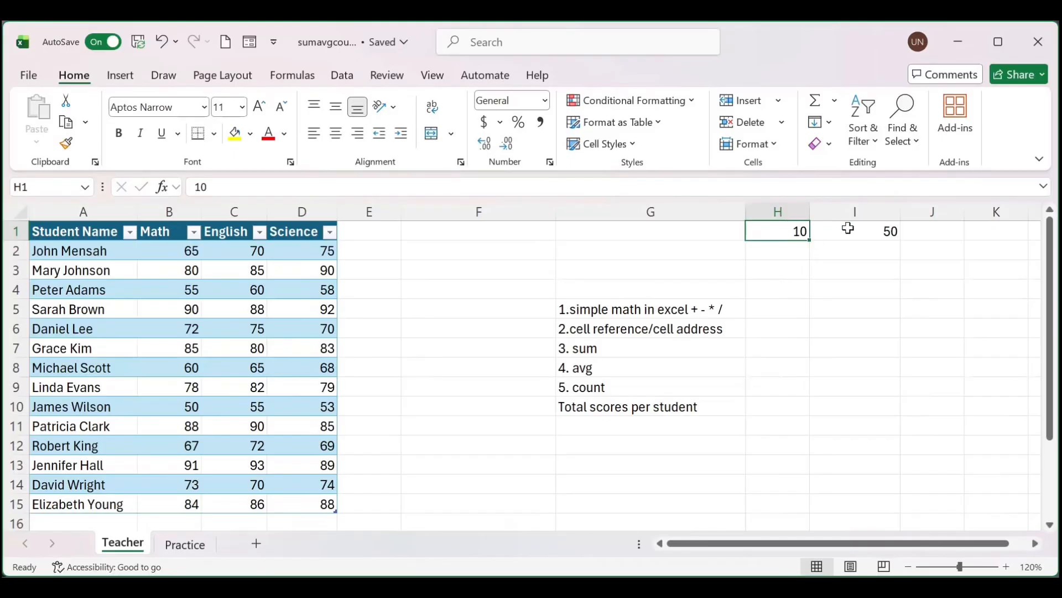
click(880, 233)
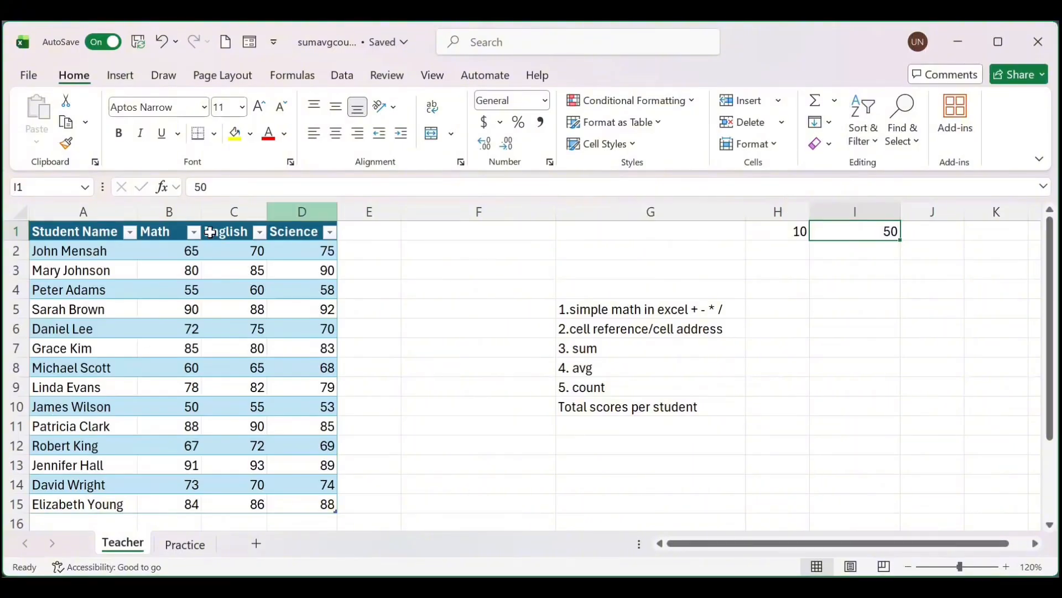
Enter 10 in cell H2.
click(799, 248)
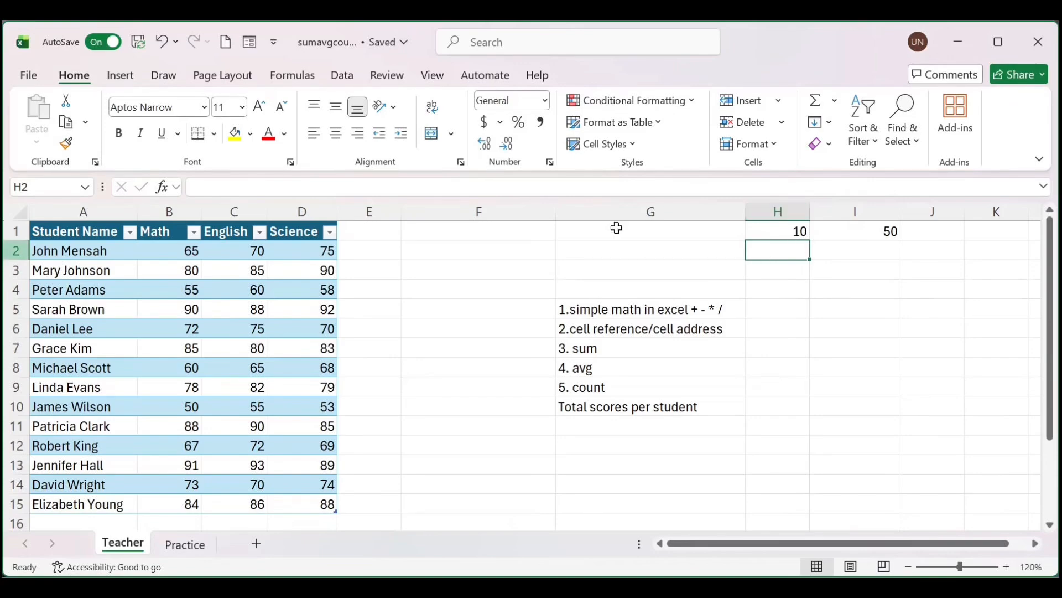
text(10)
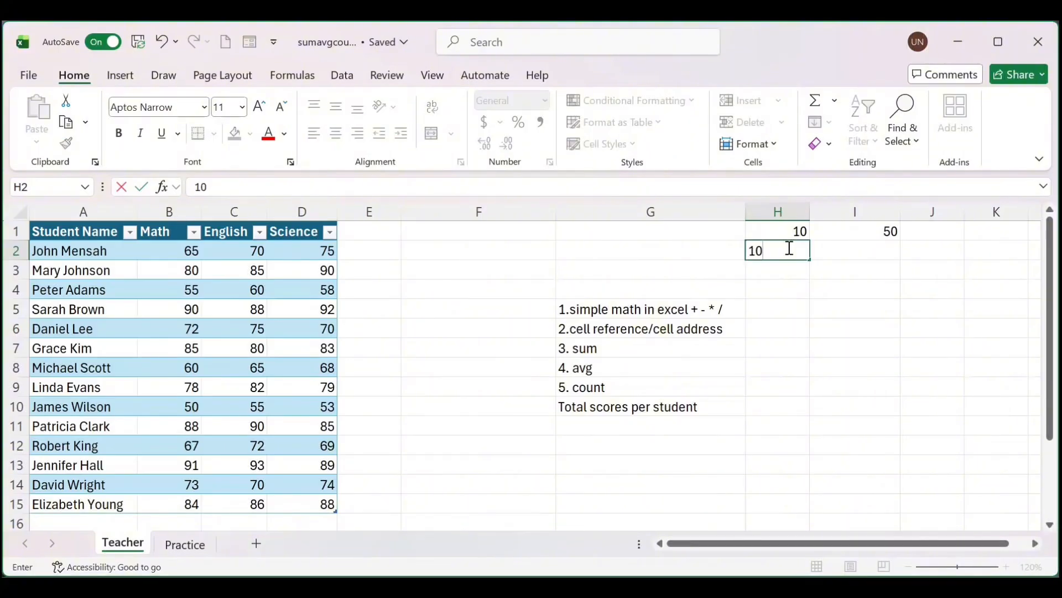
key(Return)
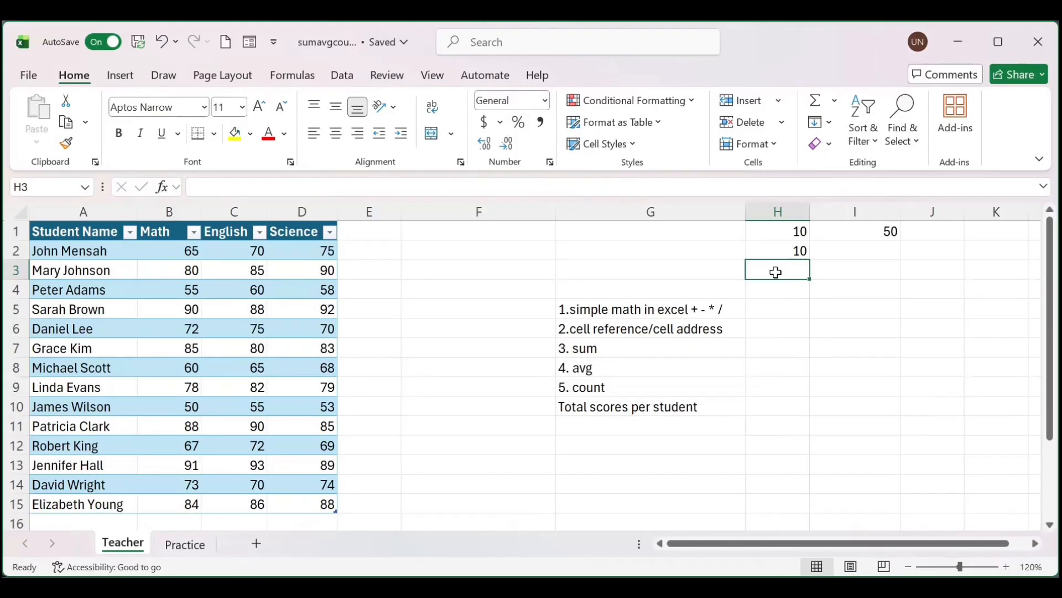
Enter the formula =H1+H2 in cell H3 to add the two cells by reference.
text(=)
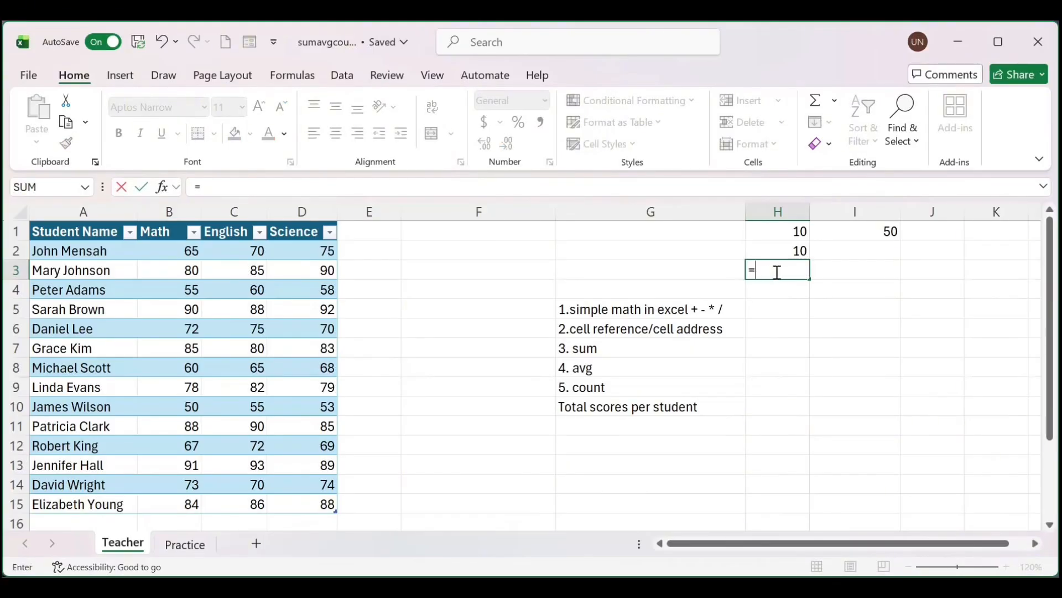
key(BackSpace)
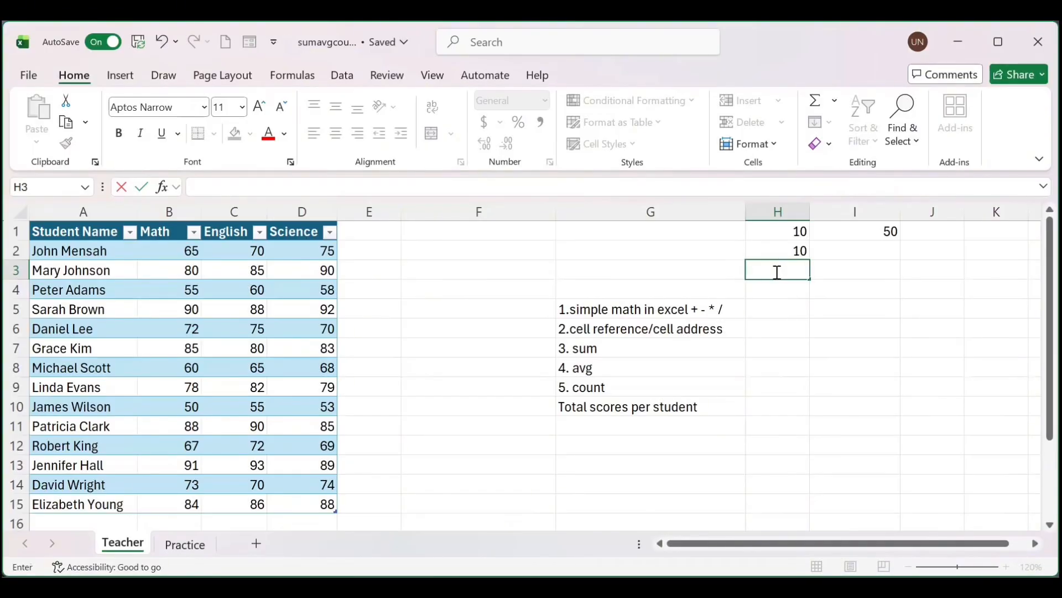
text(=)
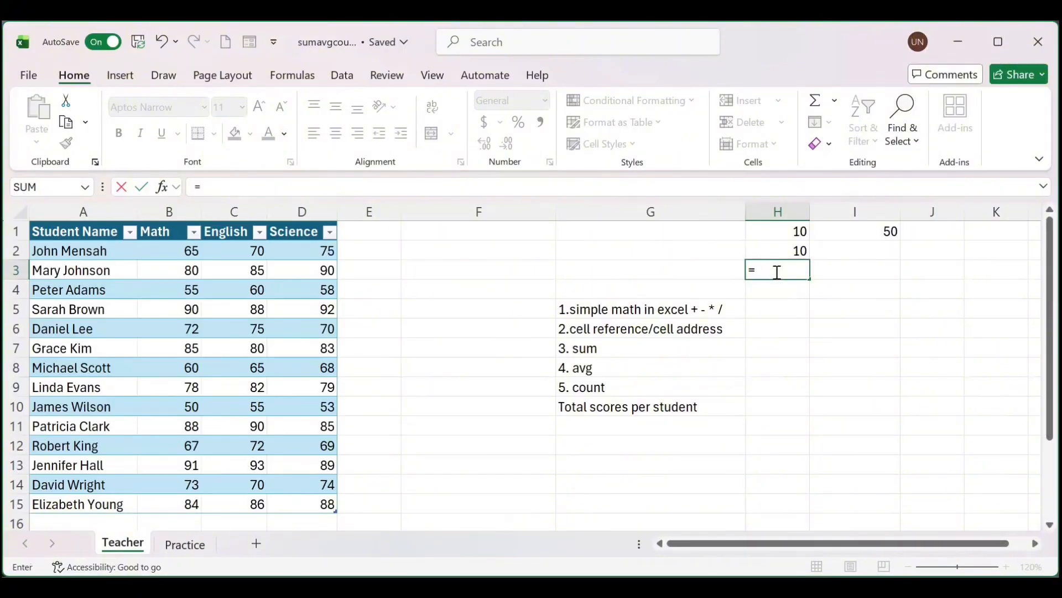
text(h)
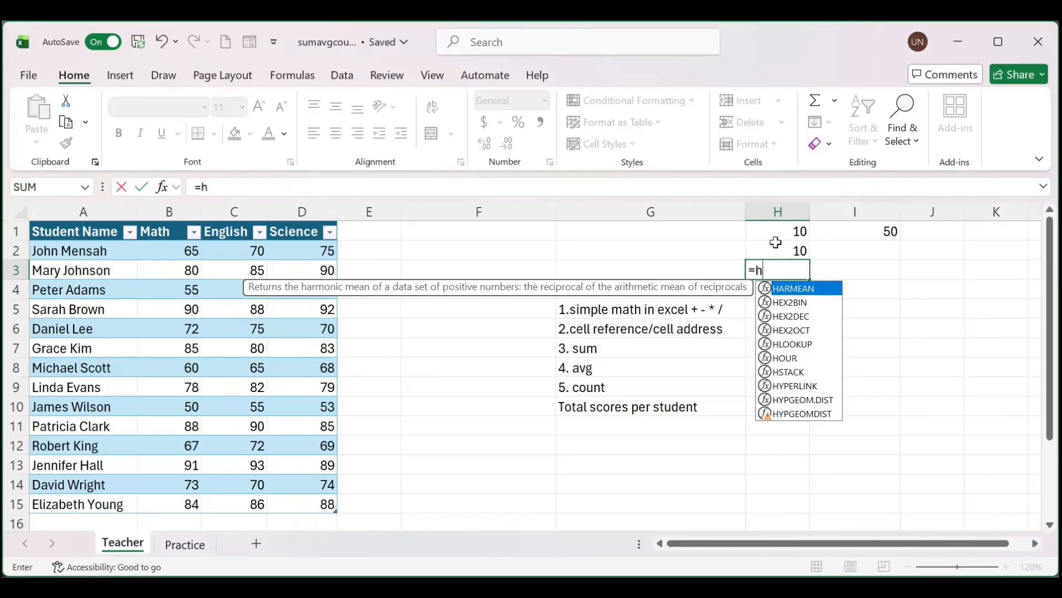
text(1)
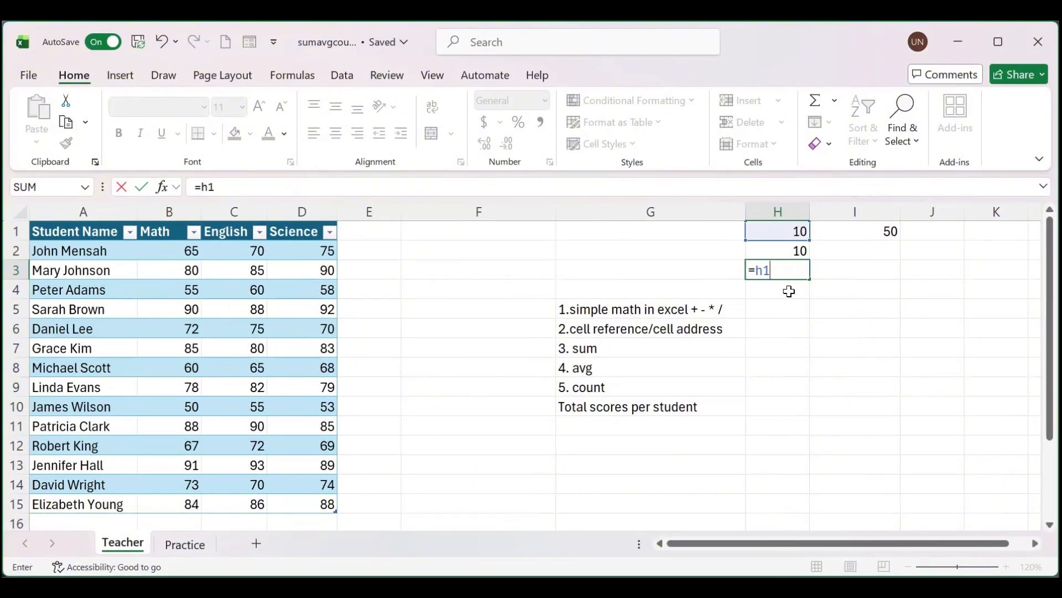
text(+)
text(h)
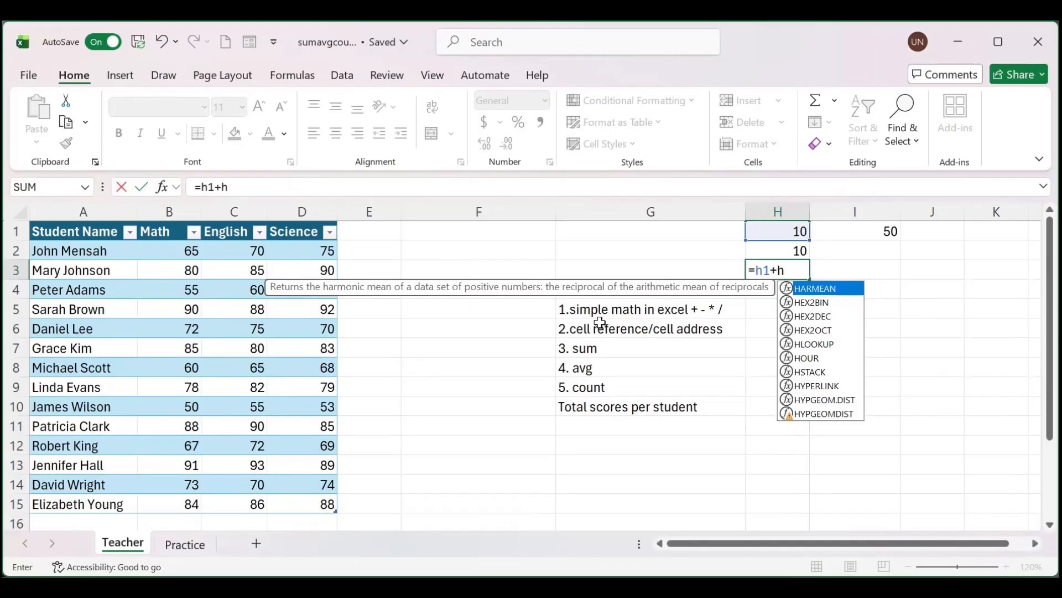
text(2)
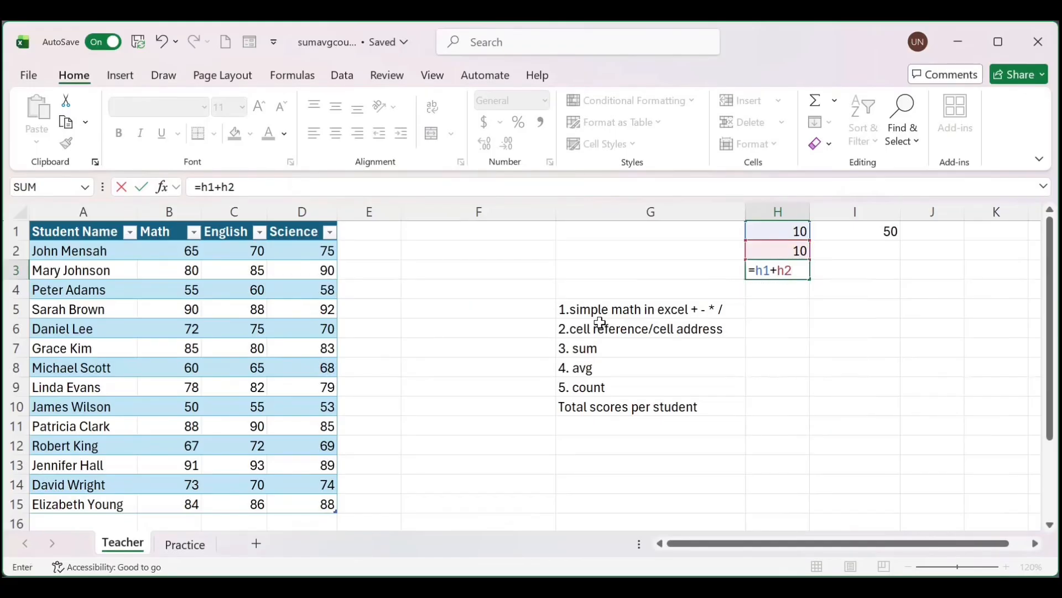
key(Return)
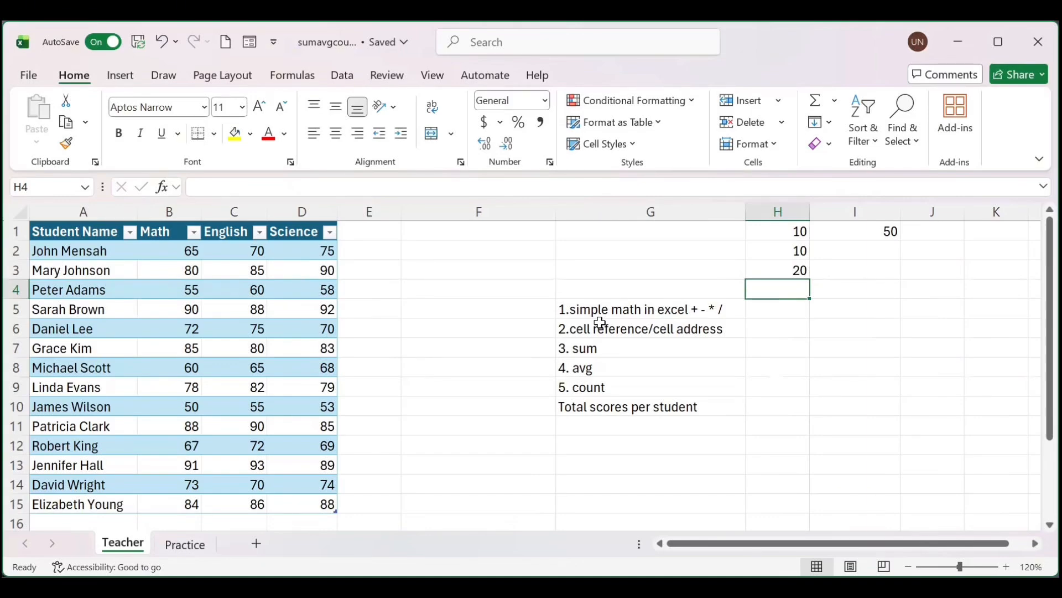
Try replacing the plus sign with a colon in cell H3 to make =H1:H2, and undo the change.
double_click(803, 268)
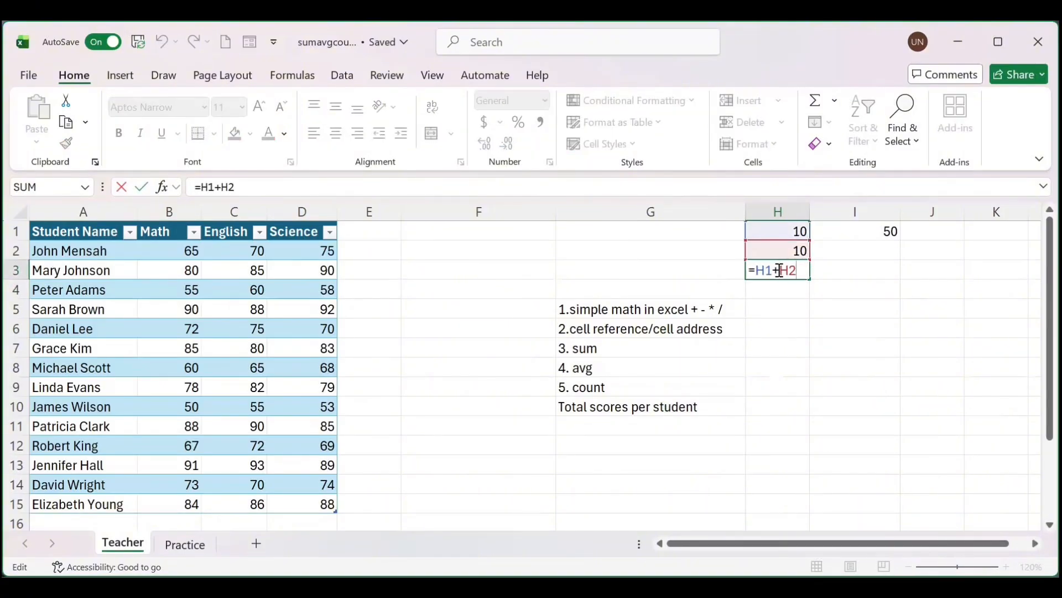
key(BackSpace)
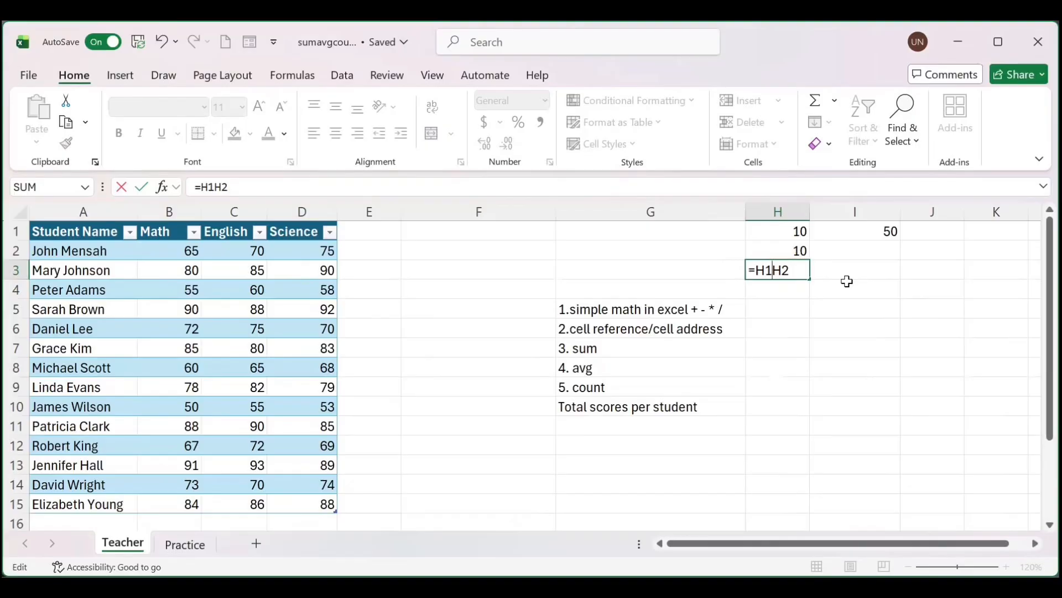
text(:)
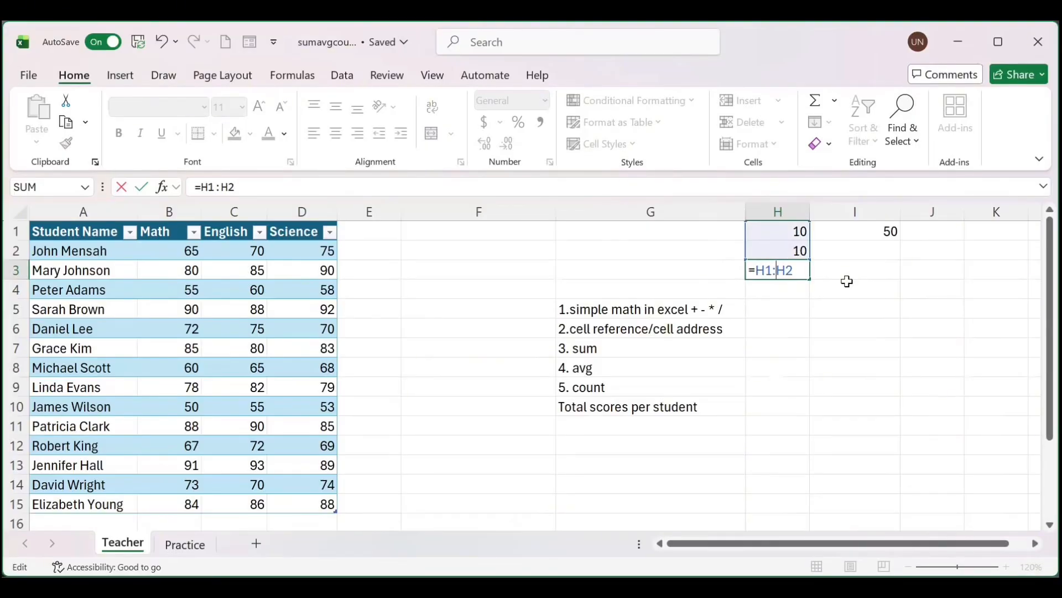
key(Return)
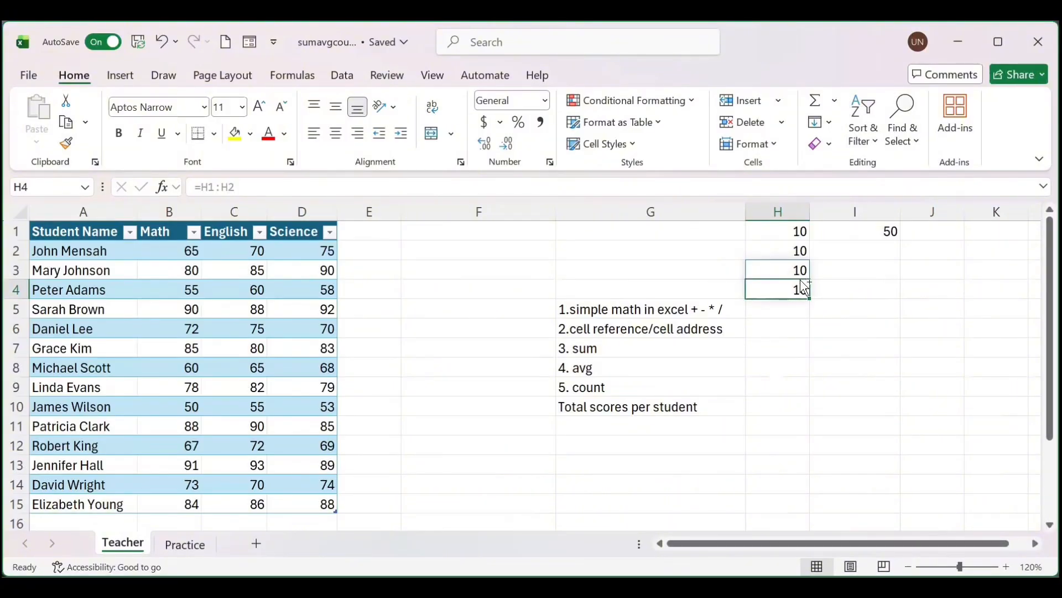
key(ctrl+z)
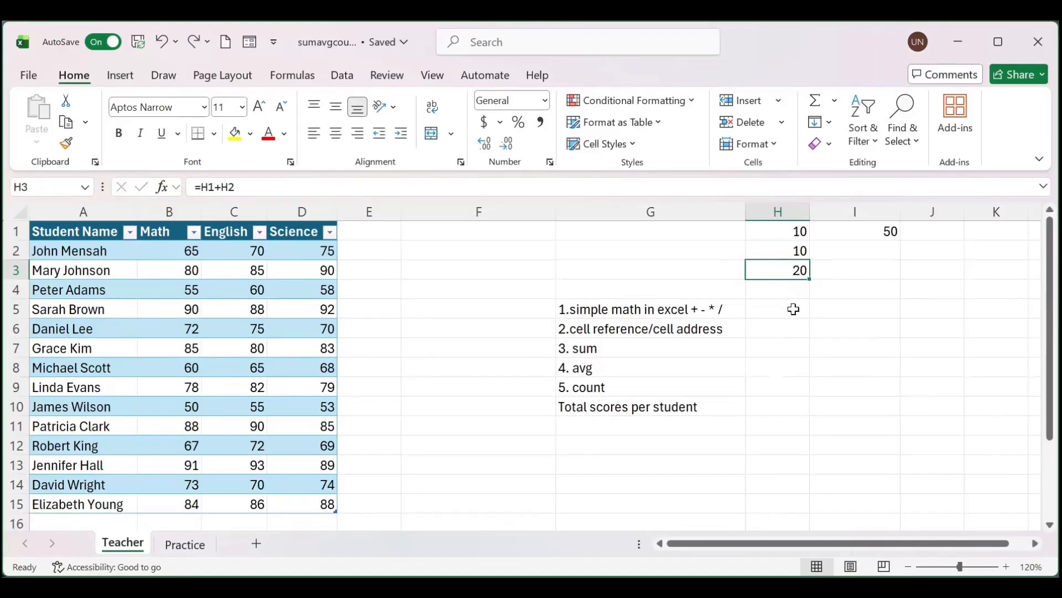
Clear the practice values and formula from cells H1 through H3 and from cell I1.
click(793, 309)
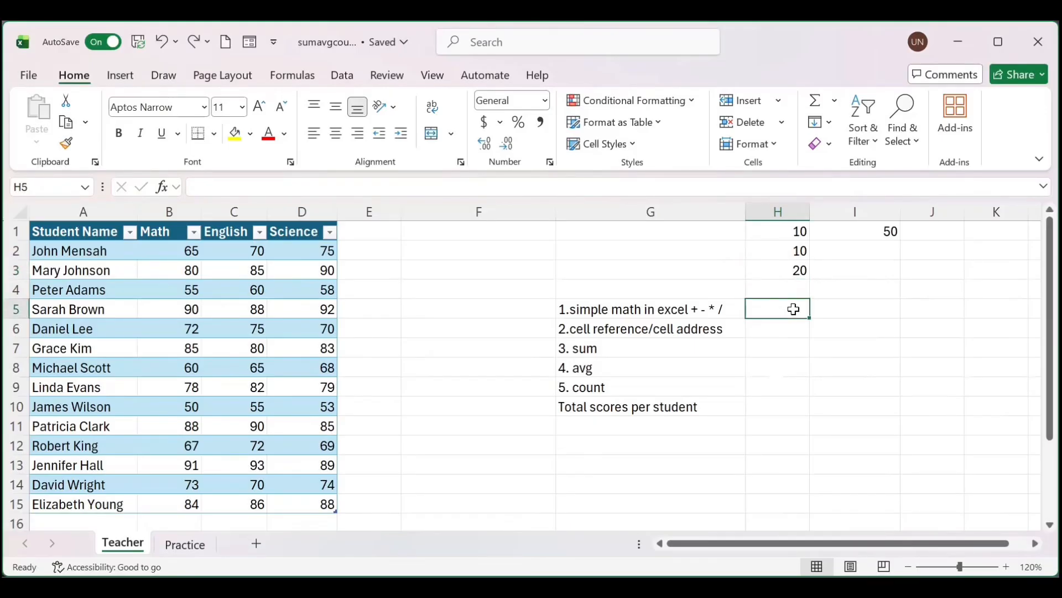
click(591, 348)
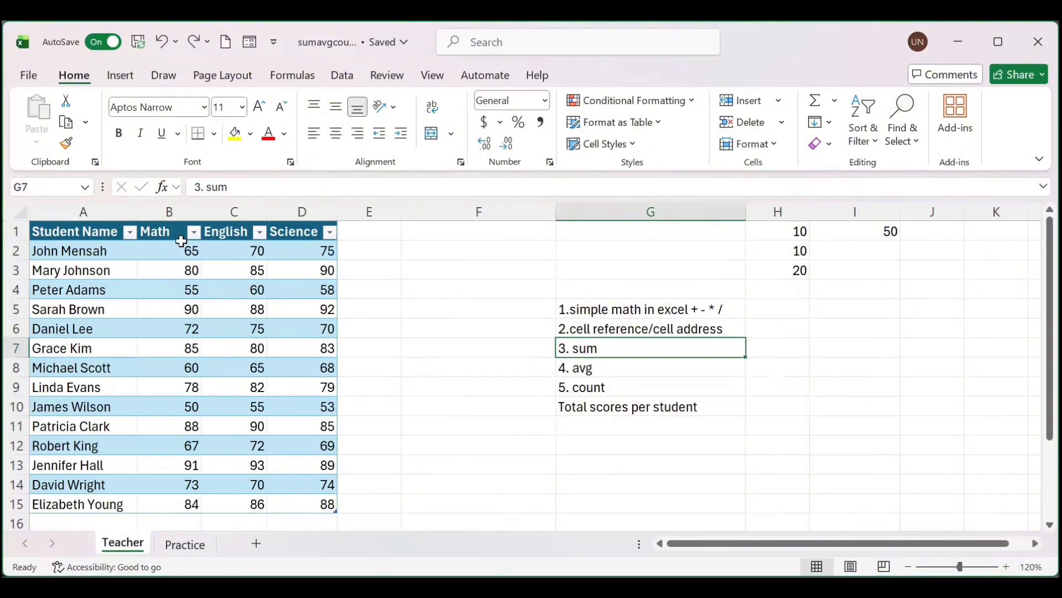
drag(786, 226, 787, 268)
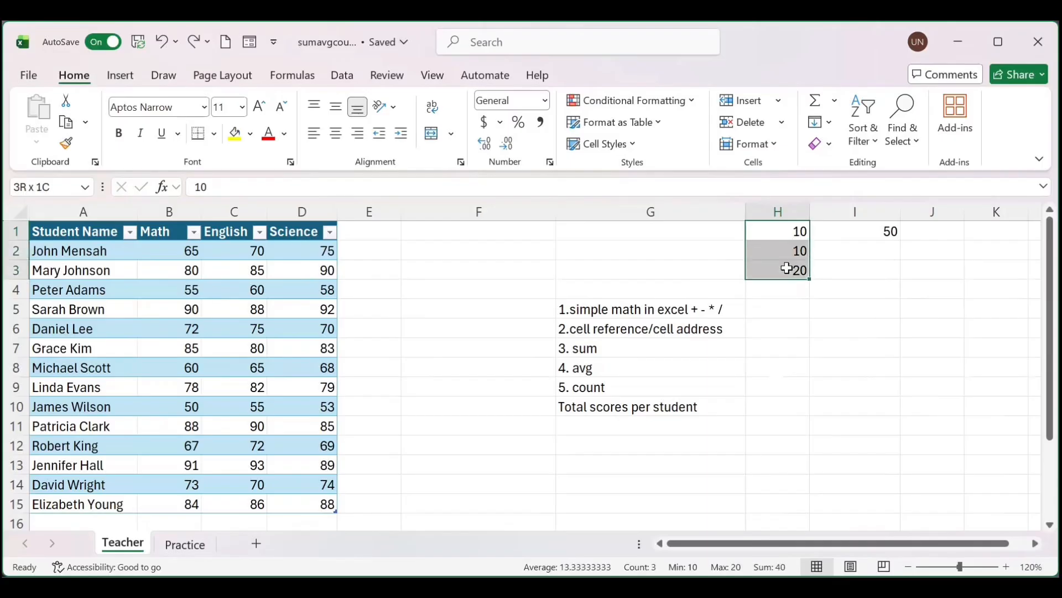
key(Delete)
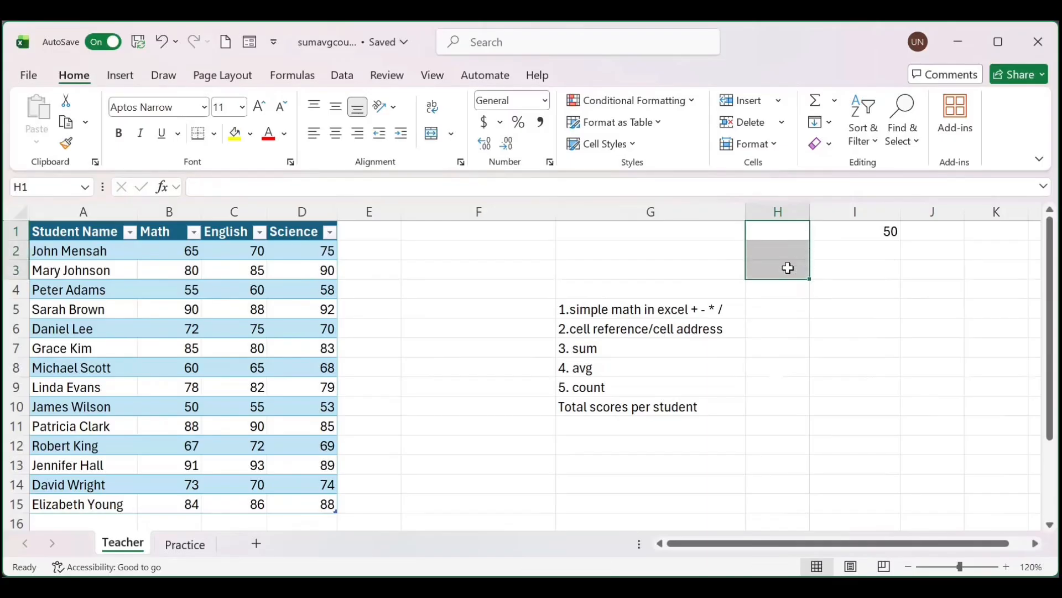
click(889, 232)
key(BackSpace)
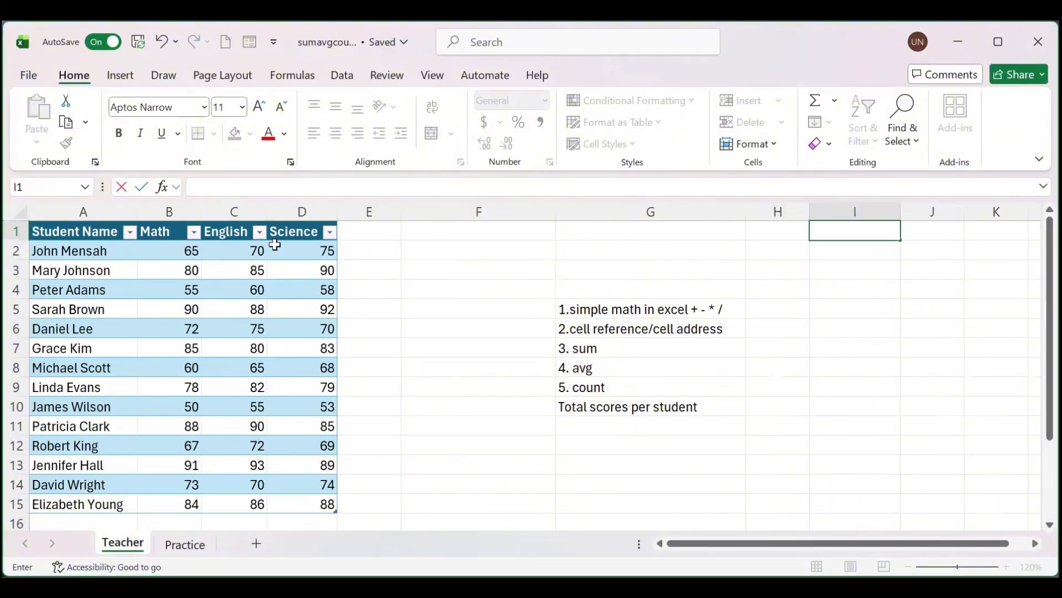
Try adding the first student's scores as =65+70+75 in cell E2, and erase everything after the equals sign.
click(380, 250)
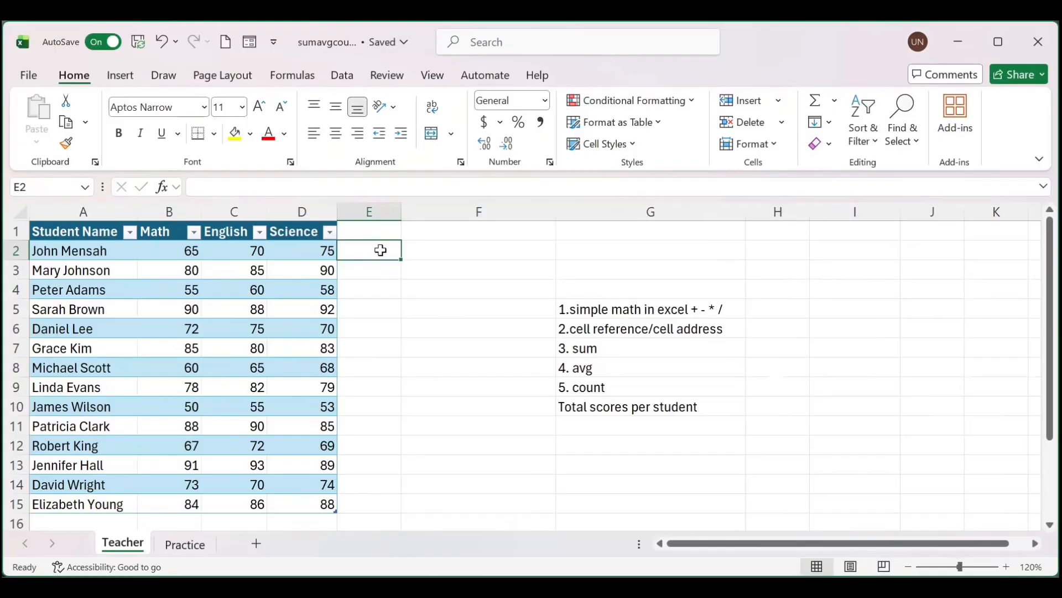
text(=)
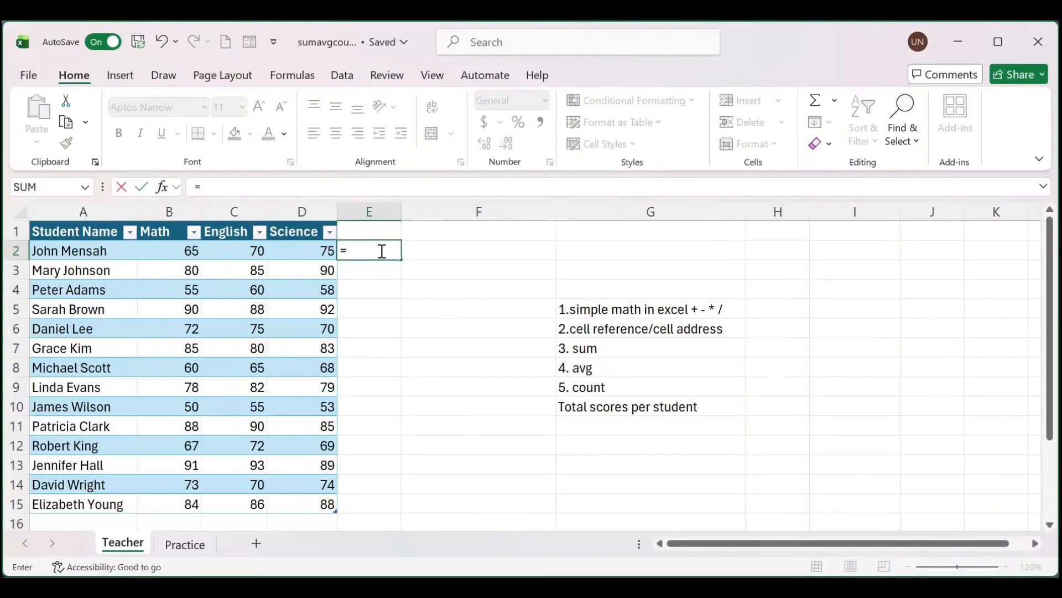
text(65+70+)
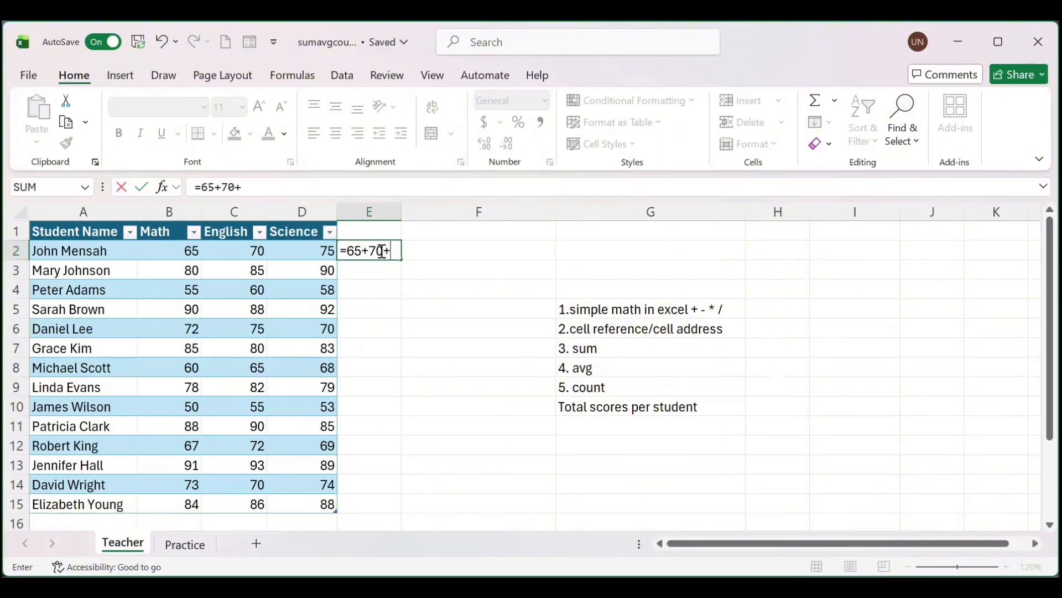
text(75)
key(BackSpace)
key(BackSpace)
key(BackSpace)
key(BackSpace)
key(BackSpace)
key(BackSpace)
key(BackSpace)
key(BackSpace)
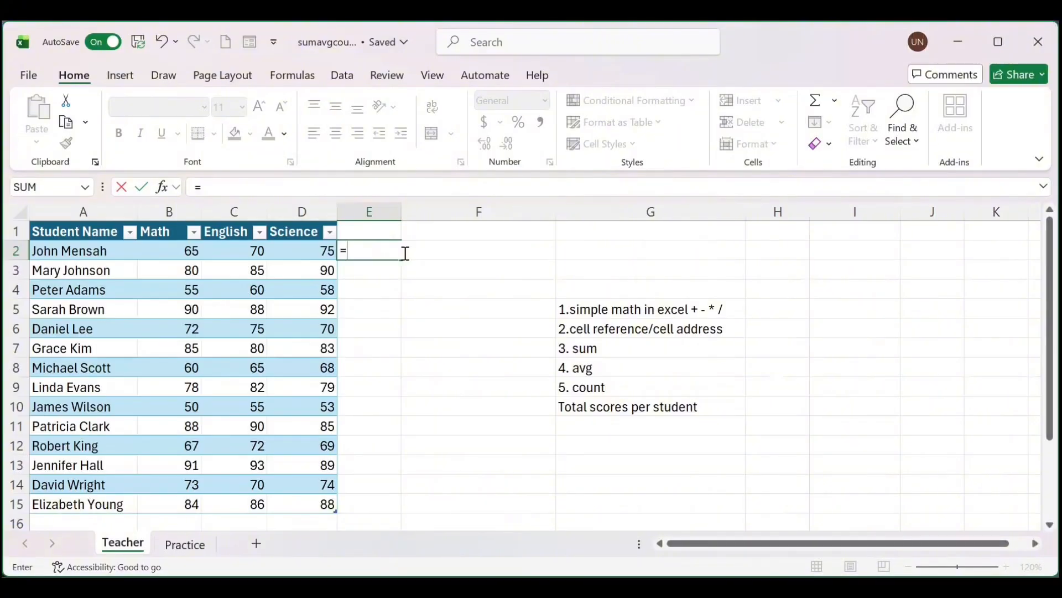
click(602, 361)
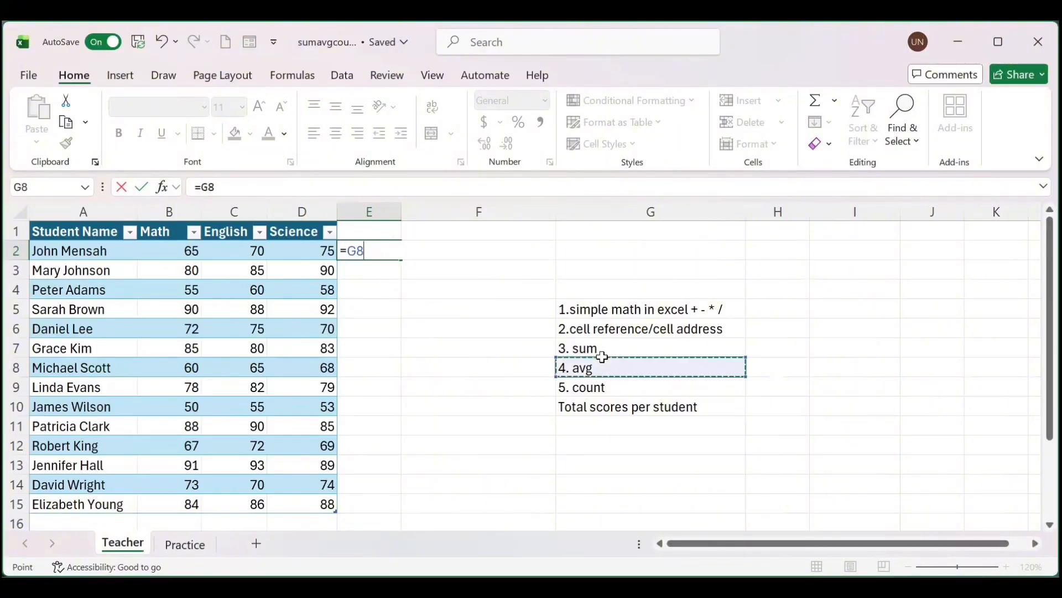
click(603, 344)
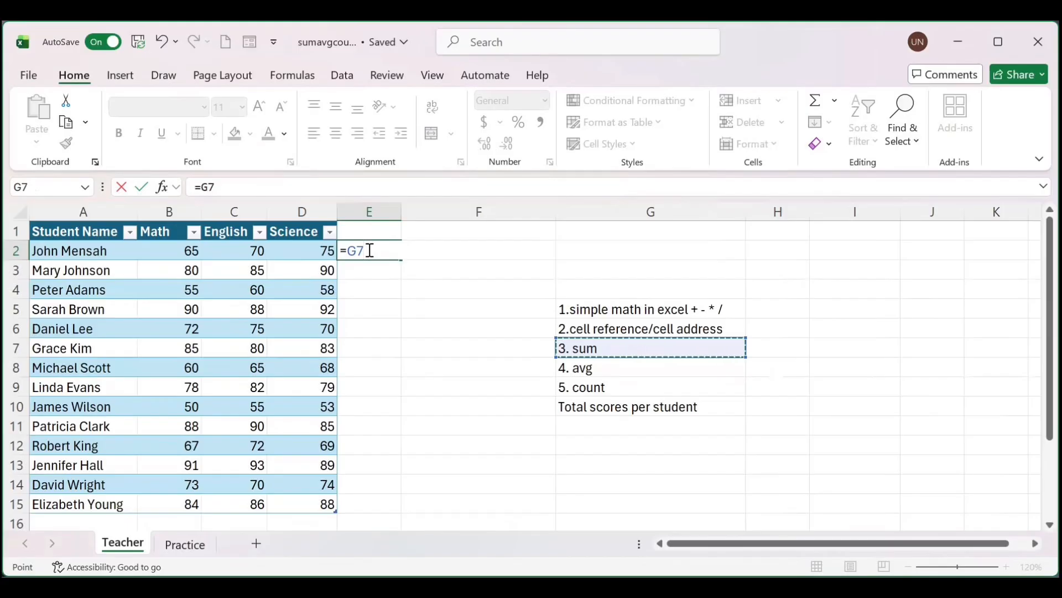
click(370, 250)
key(BackSpace)
key(BackSpace)
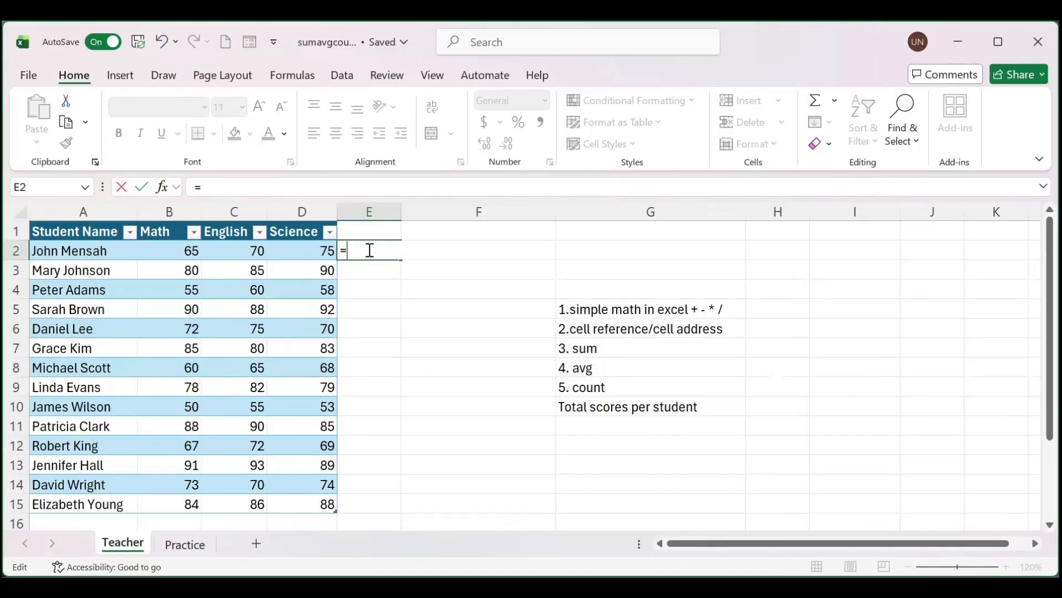
text(sum)
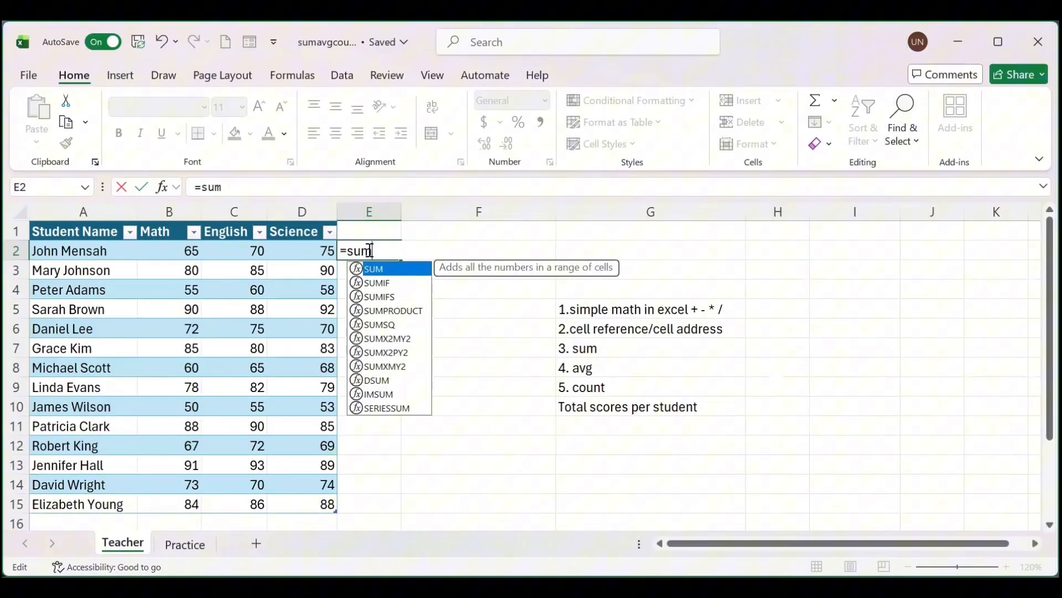
double_click(391, 270)
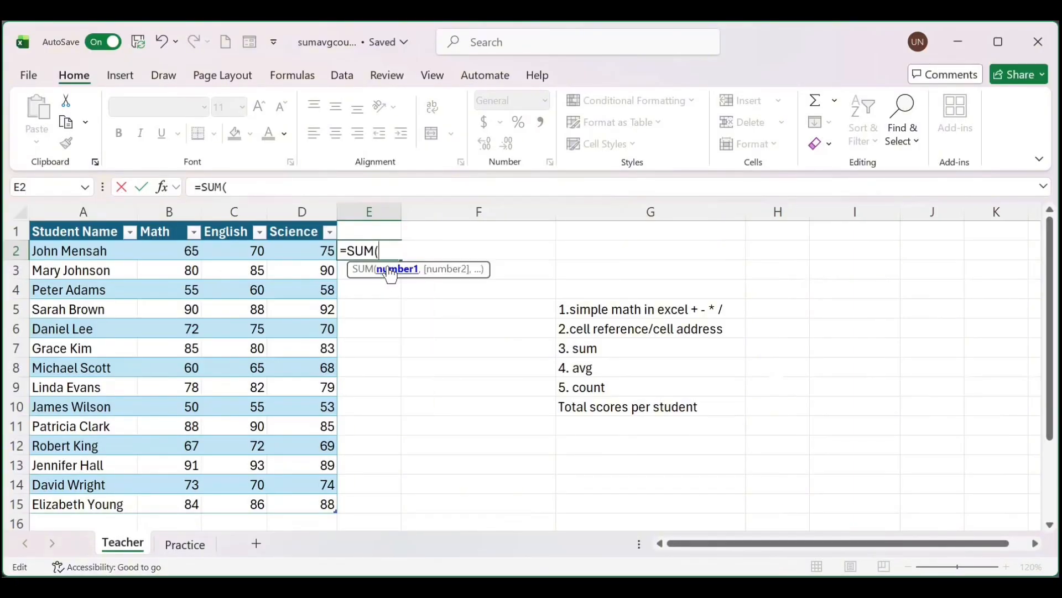
key(BackSpace)
key(BackSpace)
key(BackSpace)
key(BackSpace)
key(BackSpace)
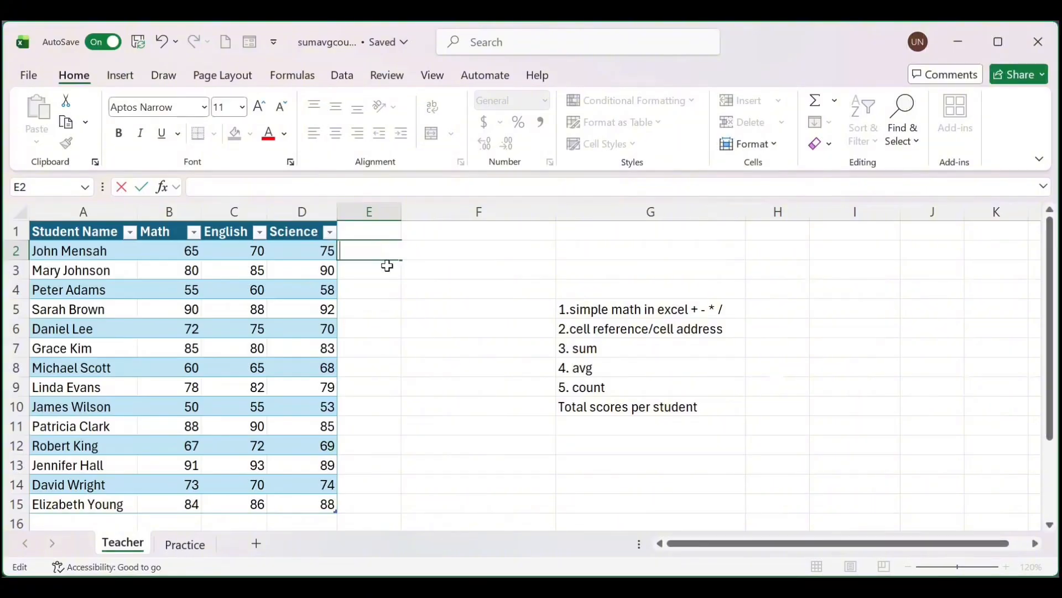
Start a SUM formula in cell E2 for the first student's total, up to the opening parenthesis.
text(=)
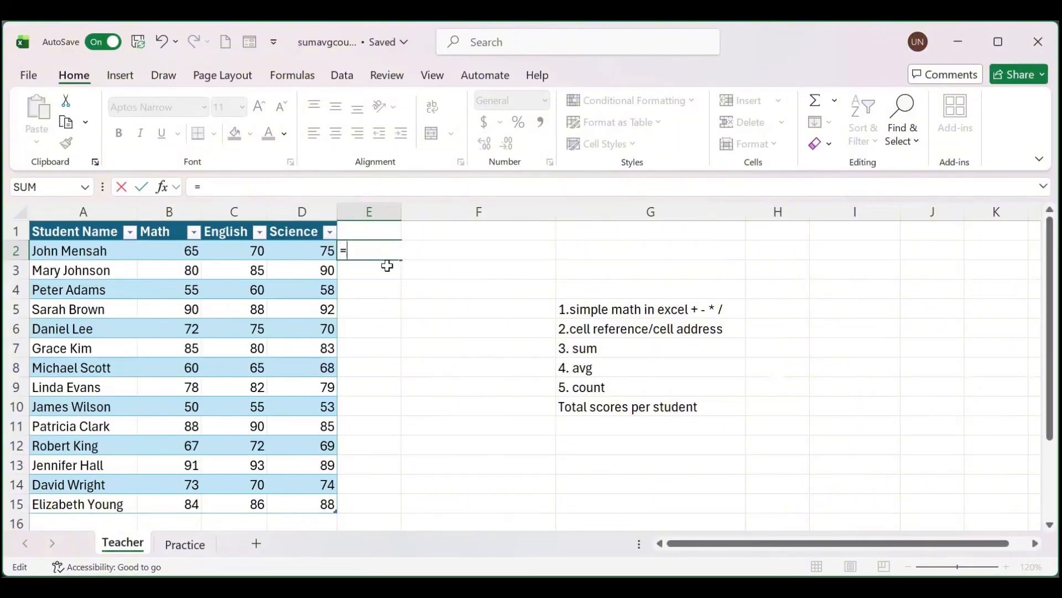
text(sum)
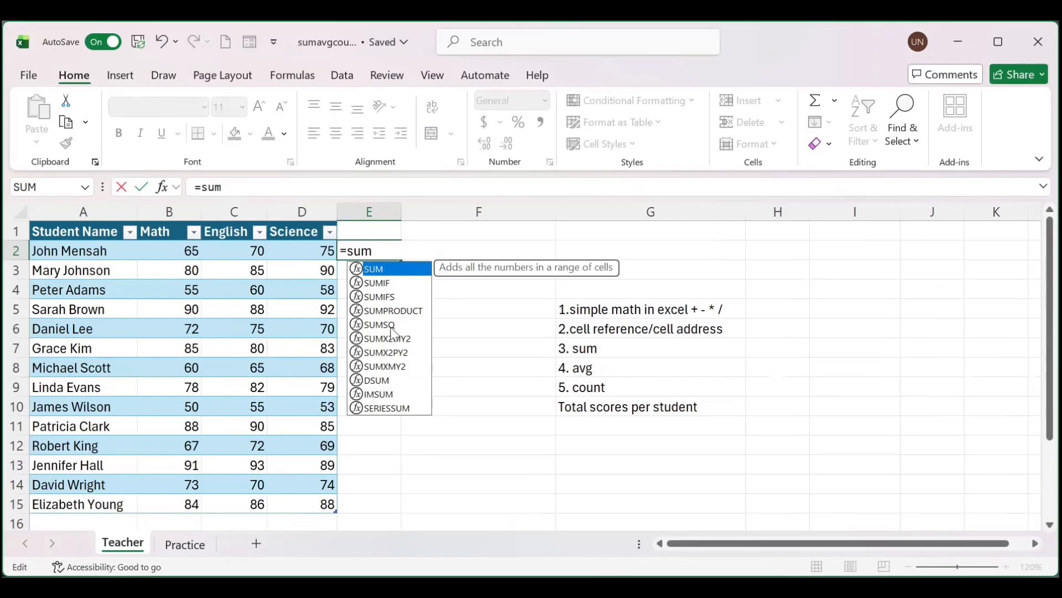
double_click(391, 269)
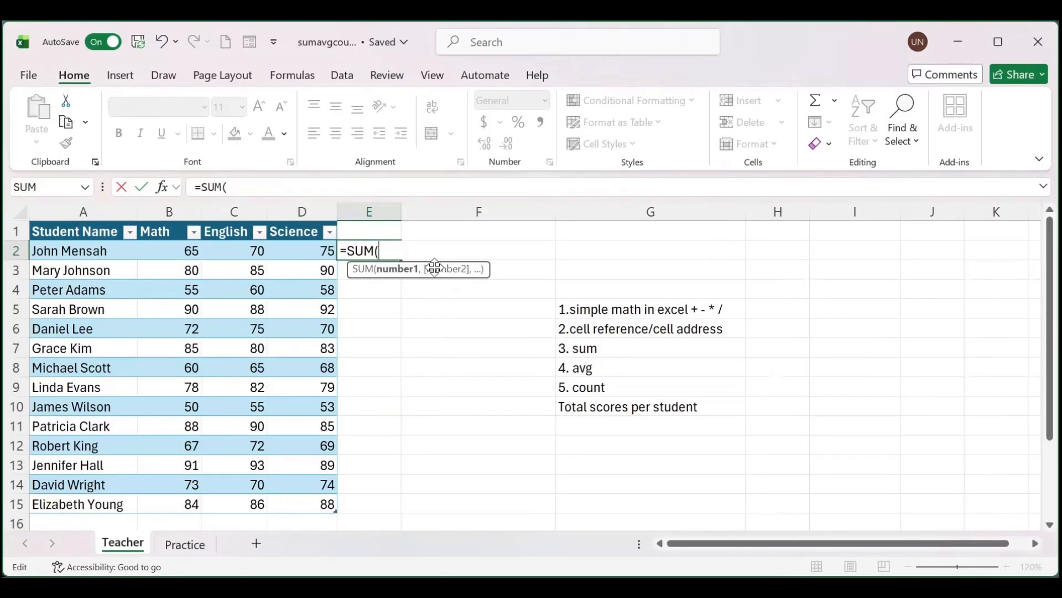
Try adding the first student's Math and English cells as comma-separated SUM arguments in E2, and erase both back to the opening parenthesis.
click(189, 253)
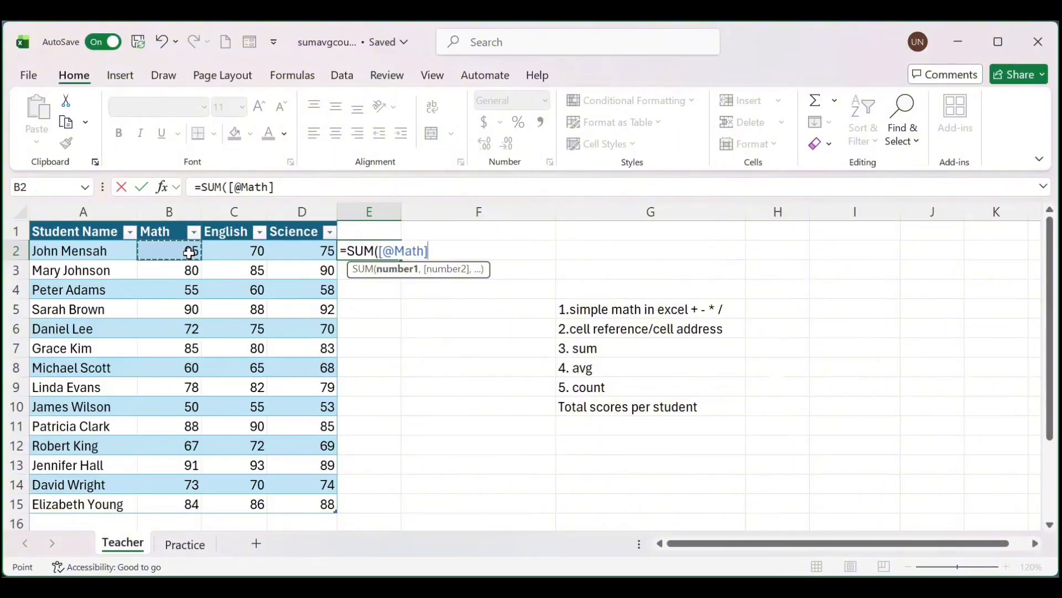
text(,)
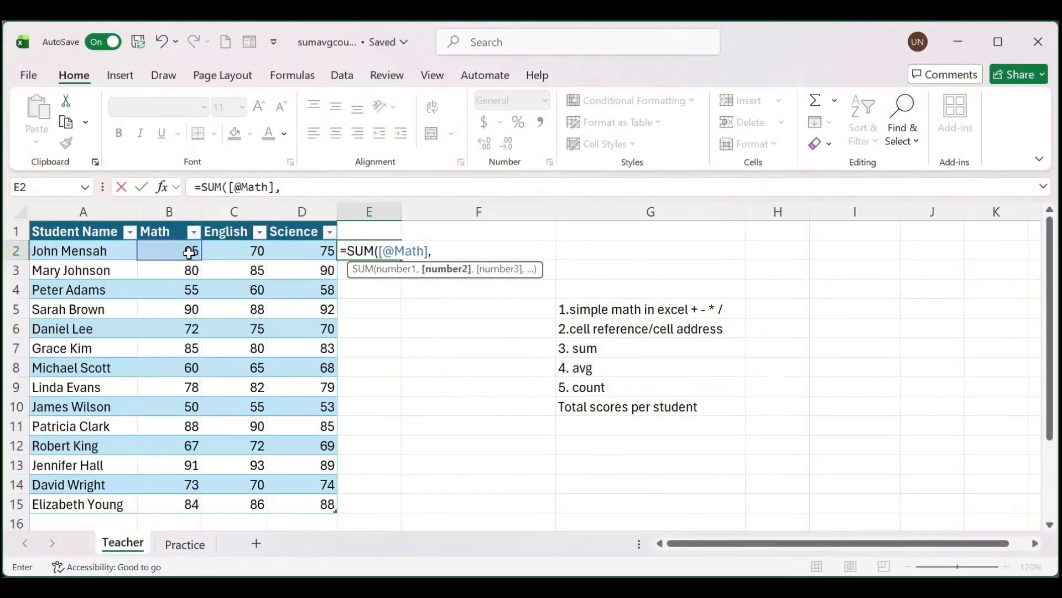
click(240, 248)
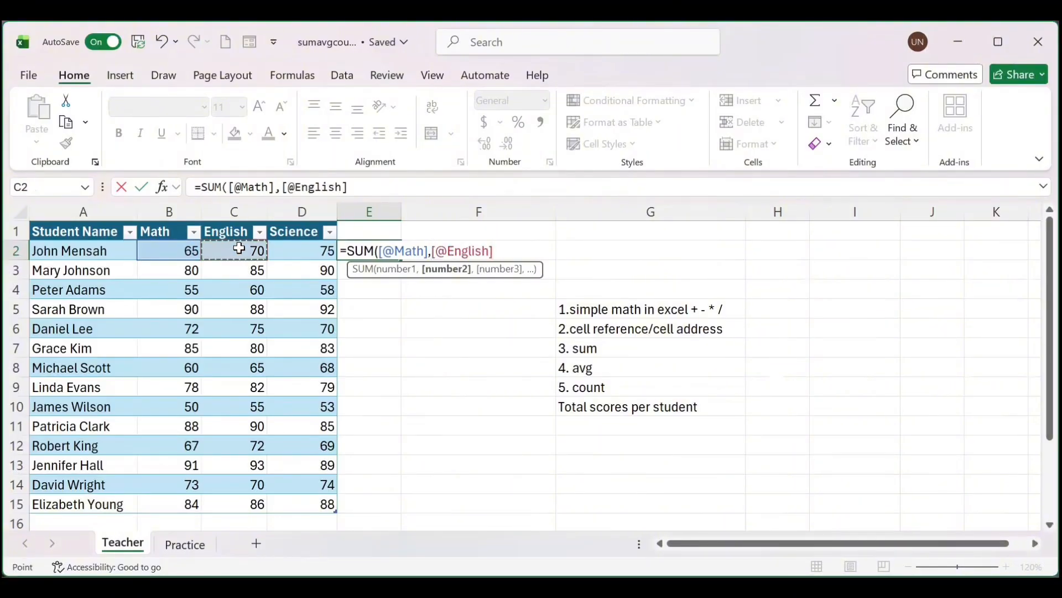
key(BackSpace)
key(BackSpace)
key(BackSpace)
key(BackSpace)
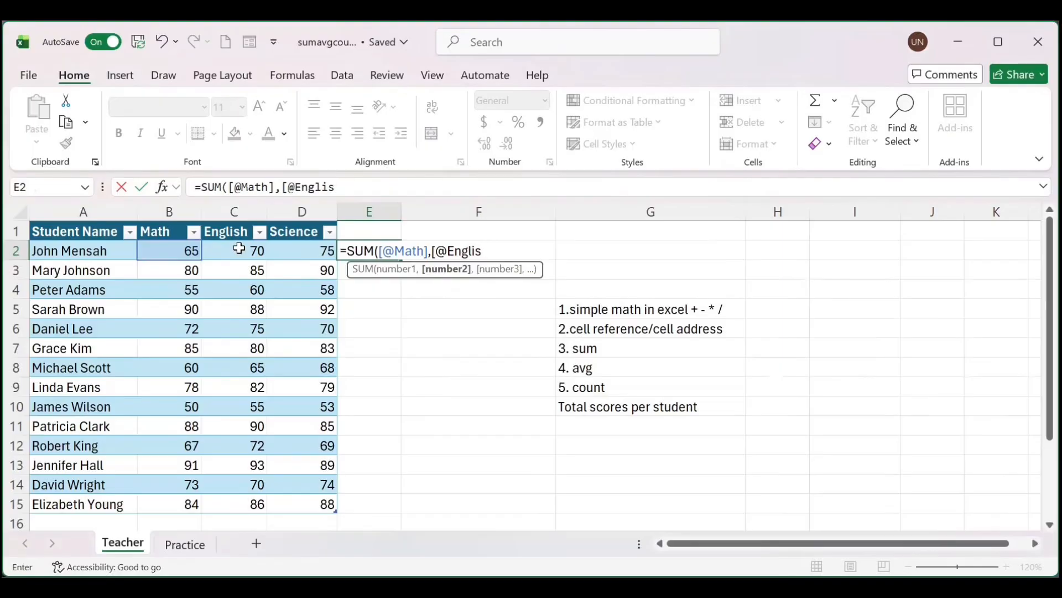
key(BackSpace)
key(BackSpace)
key(BackSpace)
key(BackSpace)
key(BackSpace)
key(BackSpace)
key(BackSpace)
key(BackSpace)
key(BackSpace)
key(BackSpace)
key(BackSpace)
key(BackSpace)
key(BackSpace)
key(BackSpace)
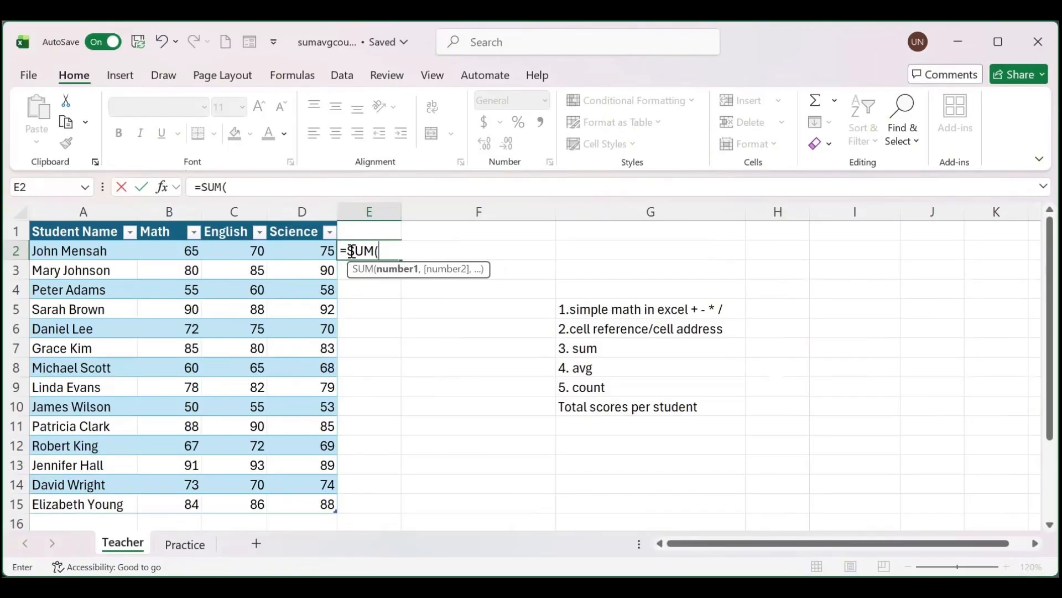
Complete the SUM formula in cell E2 with the range B2:D2 to total the scores, and check the entered formula.
text(b)
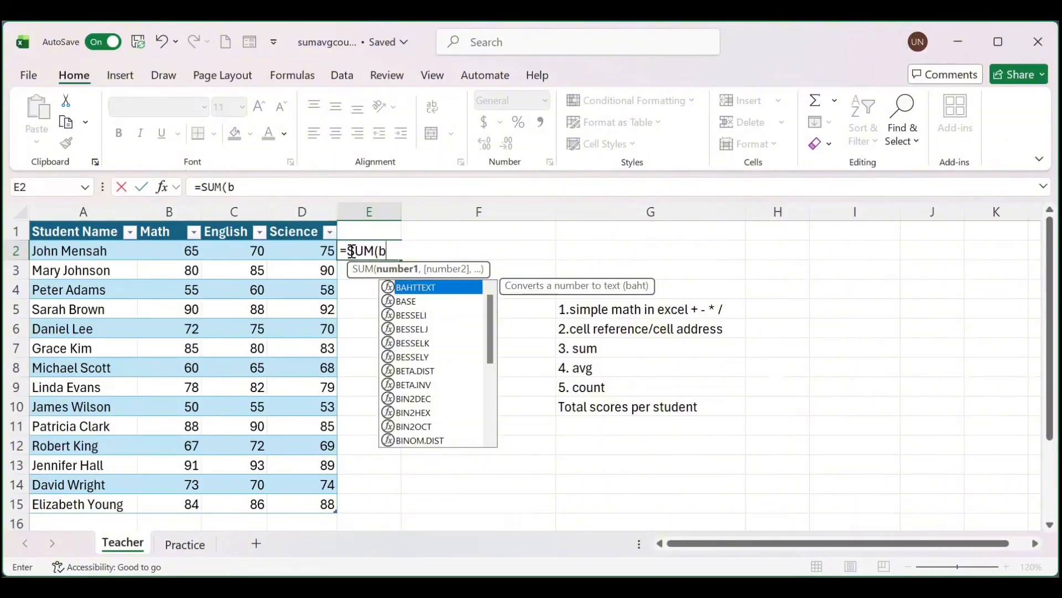
text(2;)
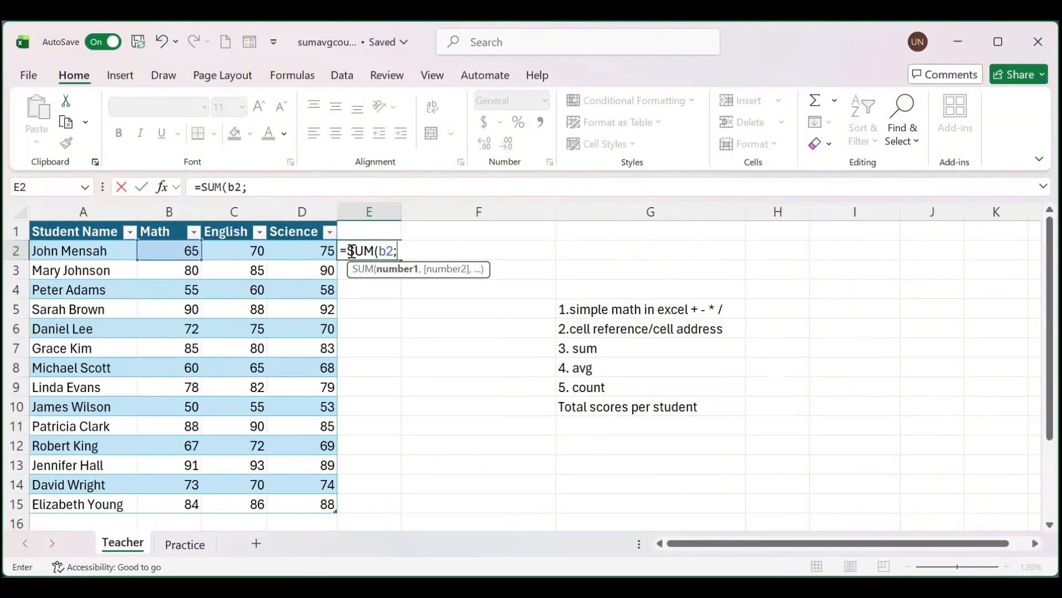
key(BackSpace)
text(:d)
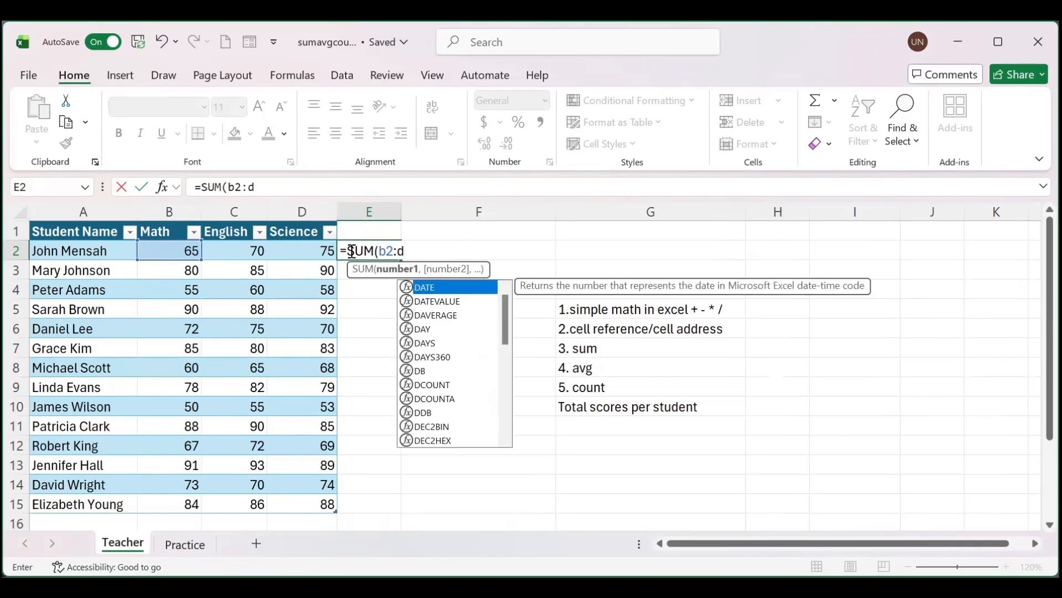
text(2)
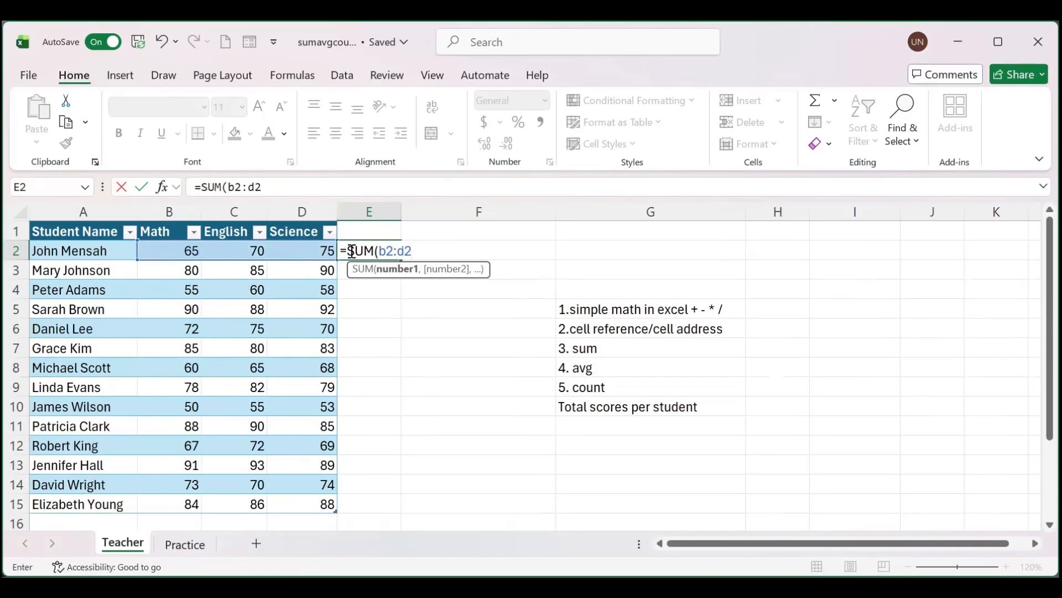
text())
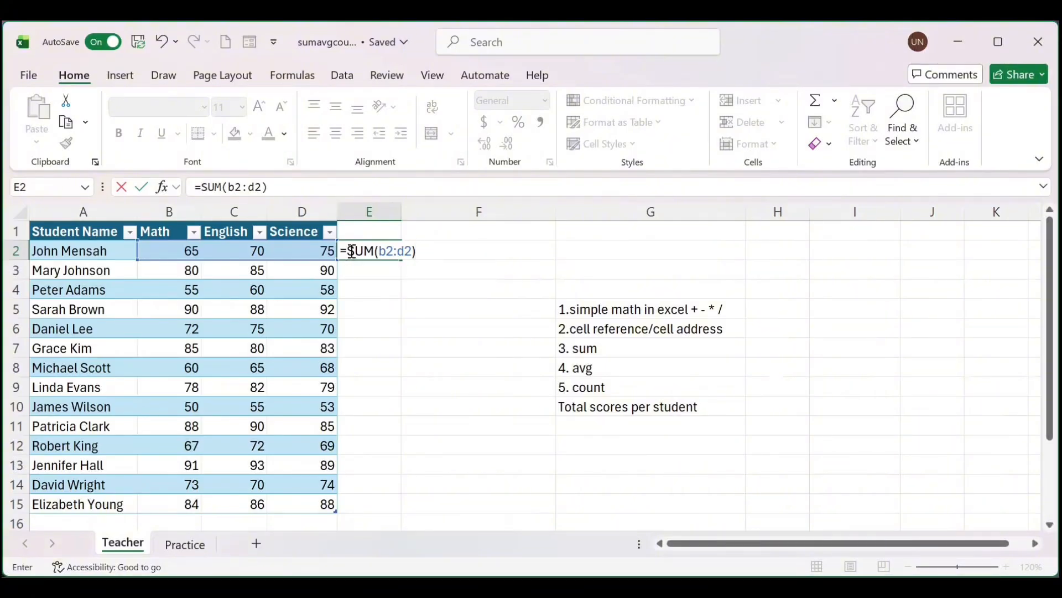
key(Return)
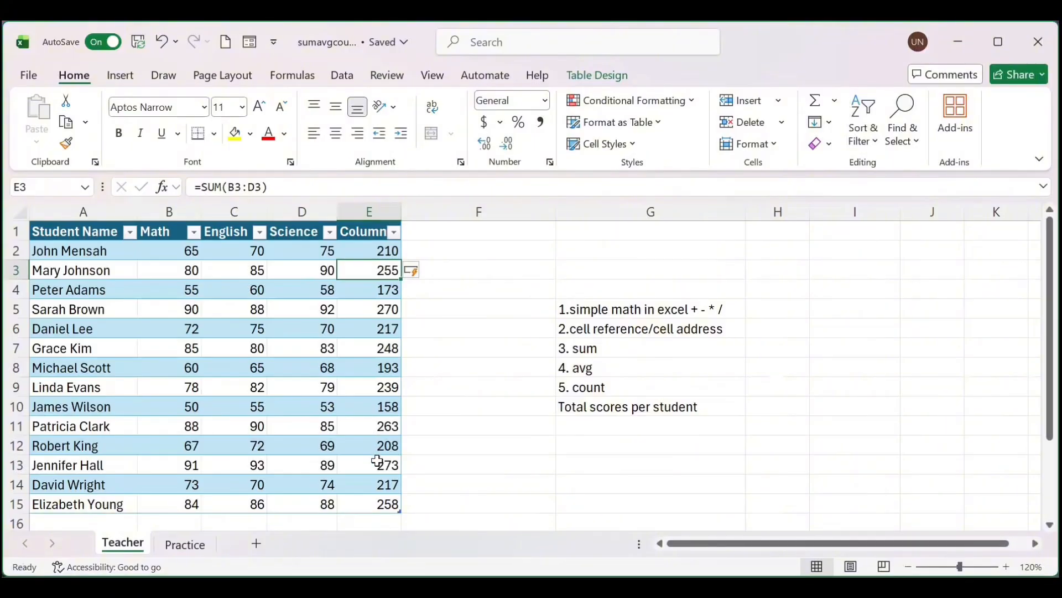
click(381, 246)
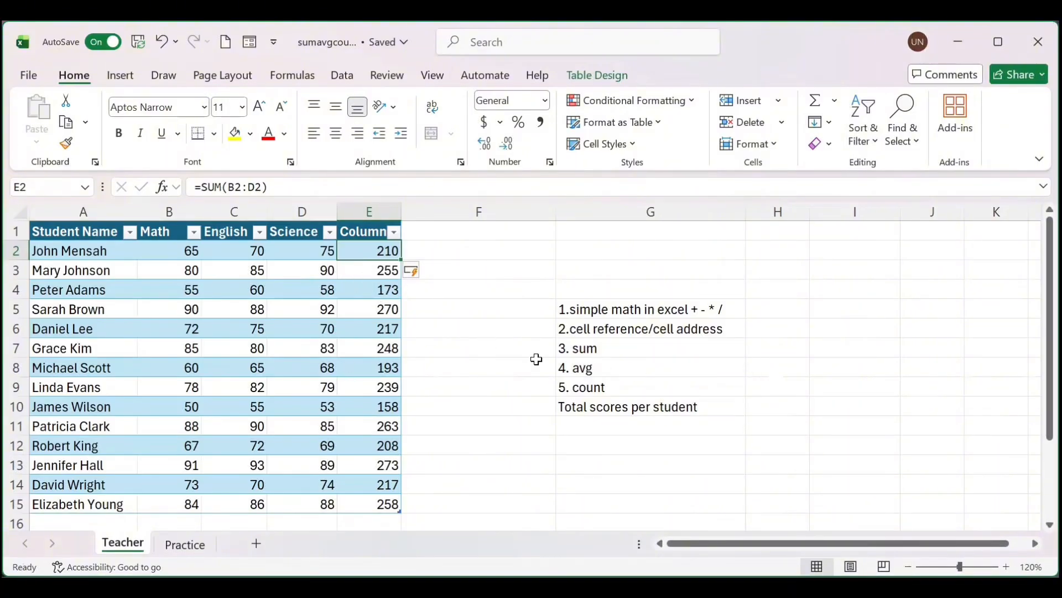
click(617, 372)
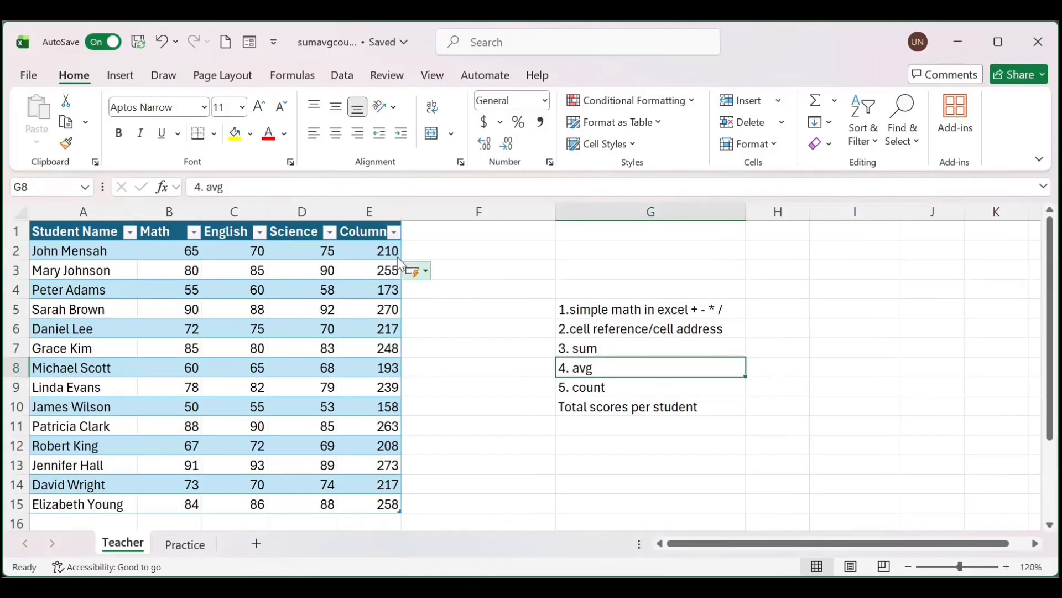
Rename the header in cell E1 as Total Score and widen column E to fit the whole header.
double_click(374, 232)
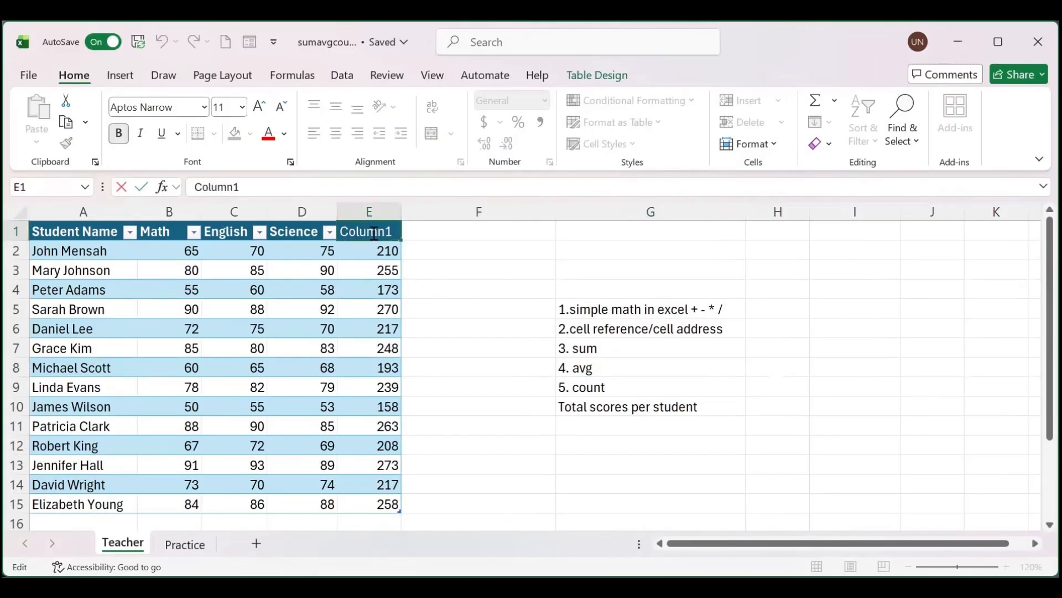
drag(397, 231, 343, 230)
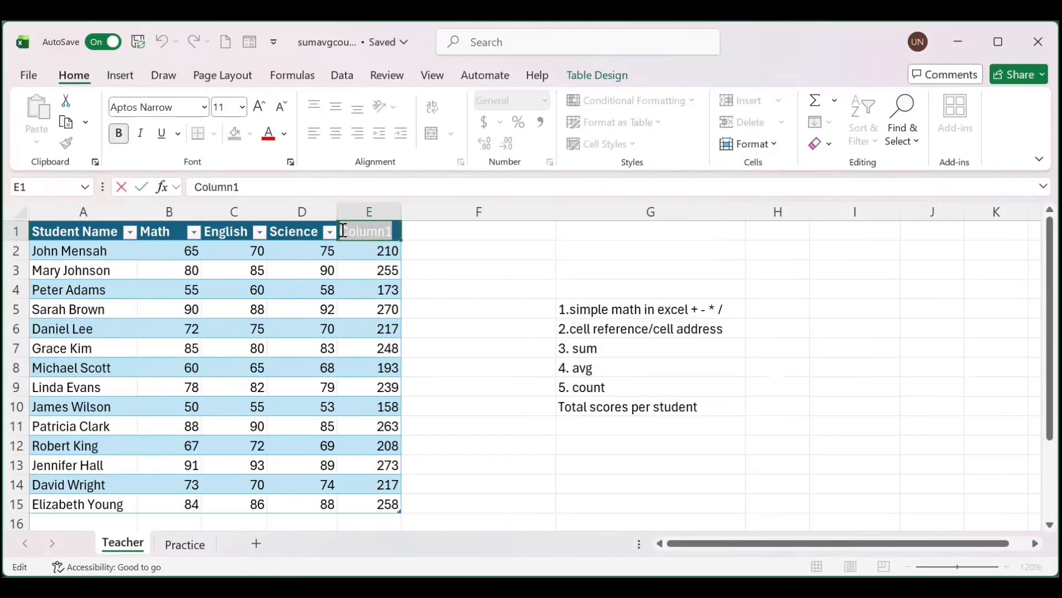
text(To)
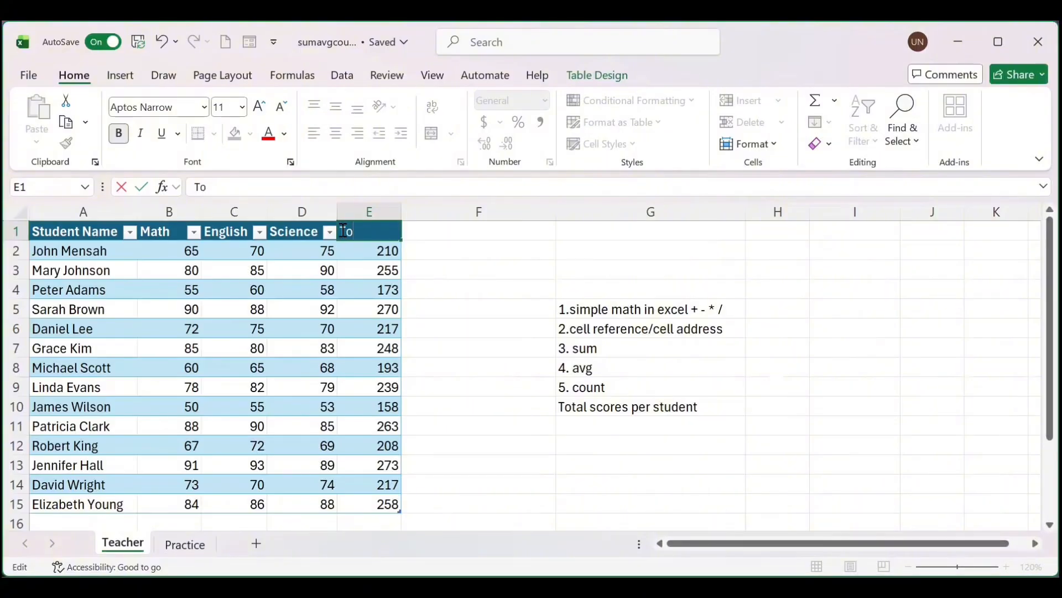
text(tal Score)
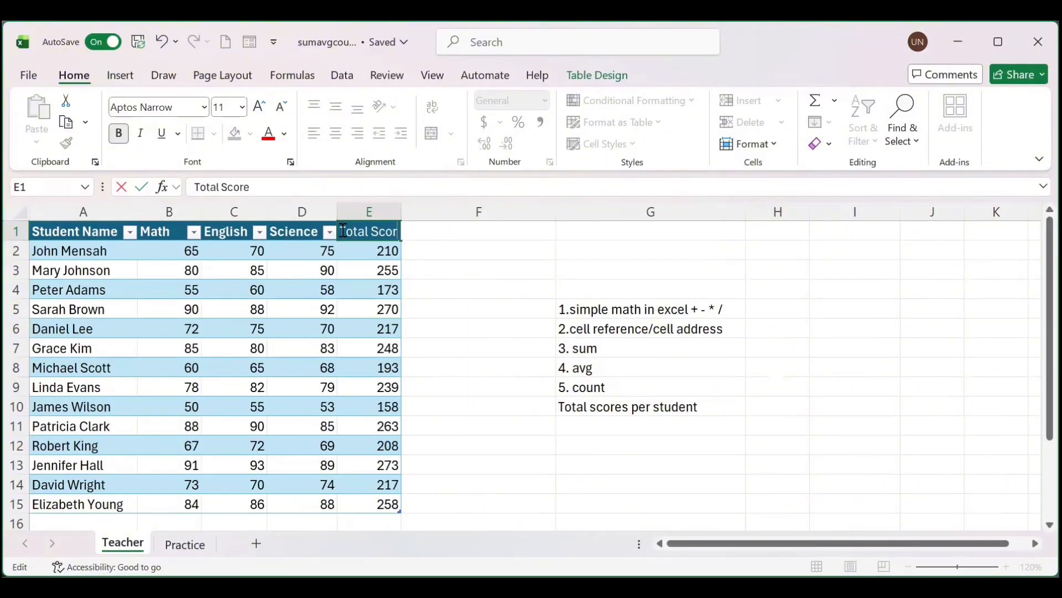
click(529, 324)
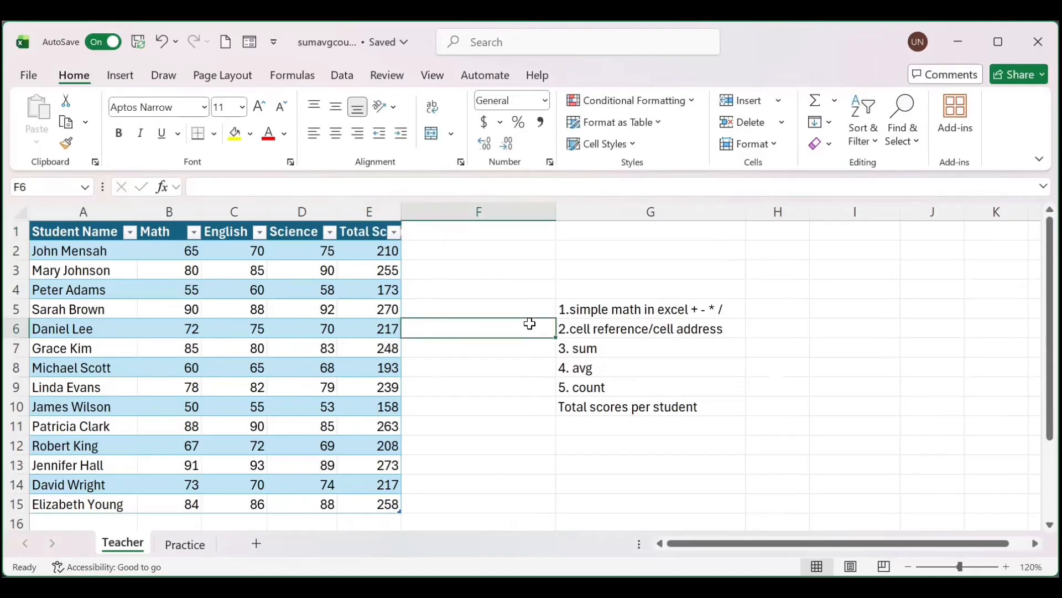
drag(402, 213, 451, 209)
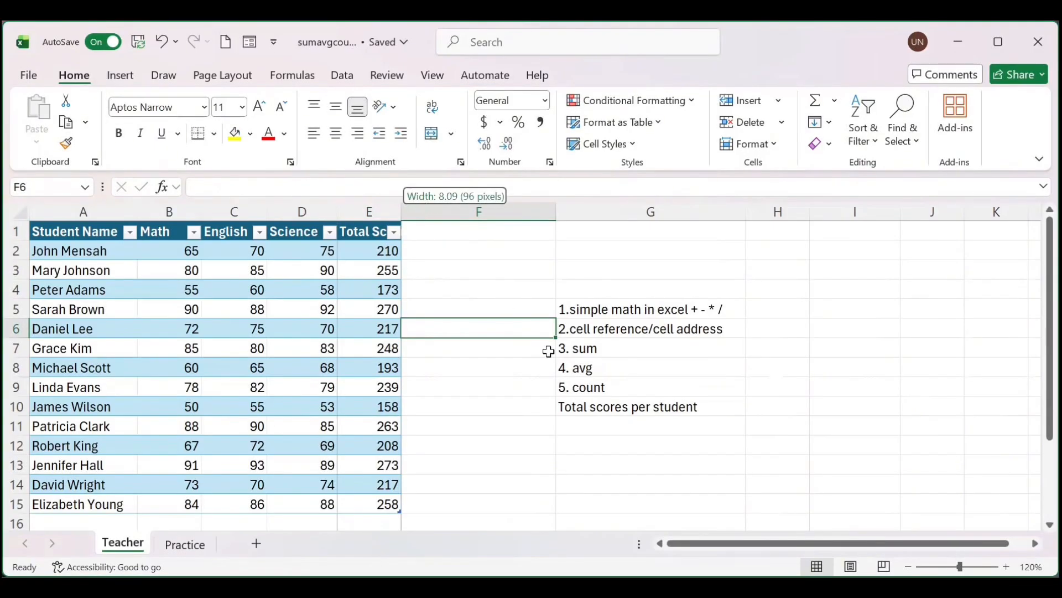
click(675, 408)
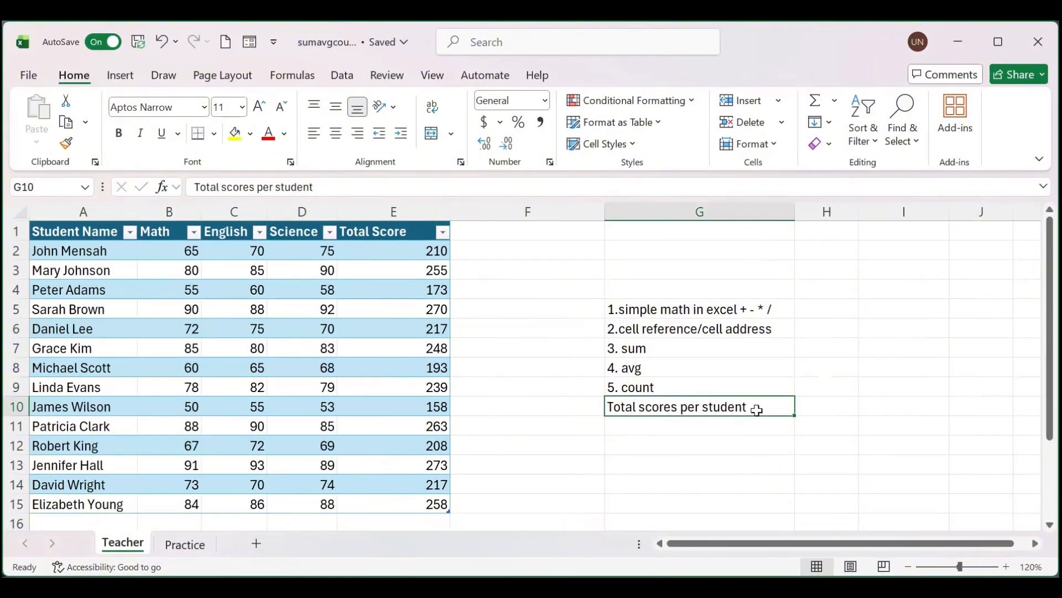
click(641, 369)
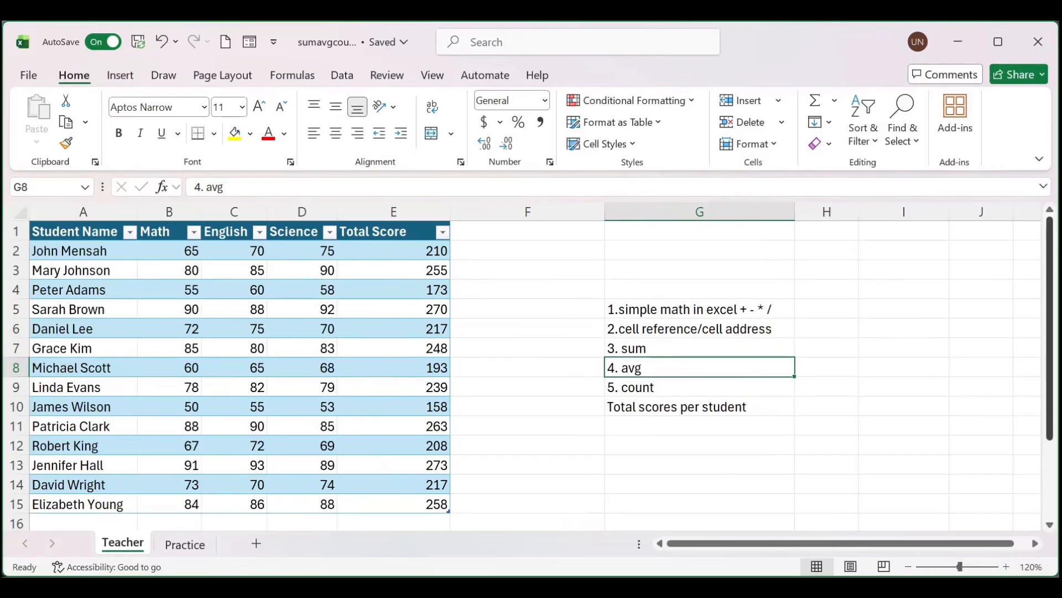
Start an AVERAGE formula in cell B16 below the Math scores, up to the opening parenthesis.
mouse_move(1050, 256)
mouse_down()
mouse_move(1049, 284)
mouse_move(1049, 257)
mouse_up()
scroll(528, 374, down, 2)
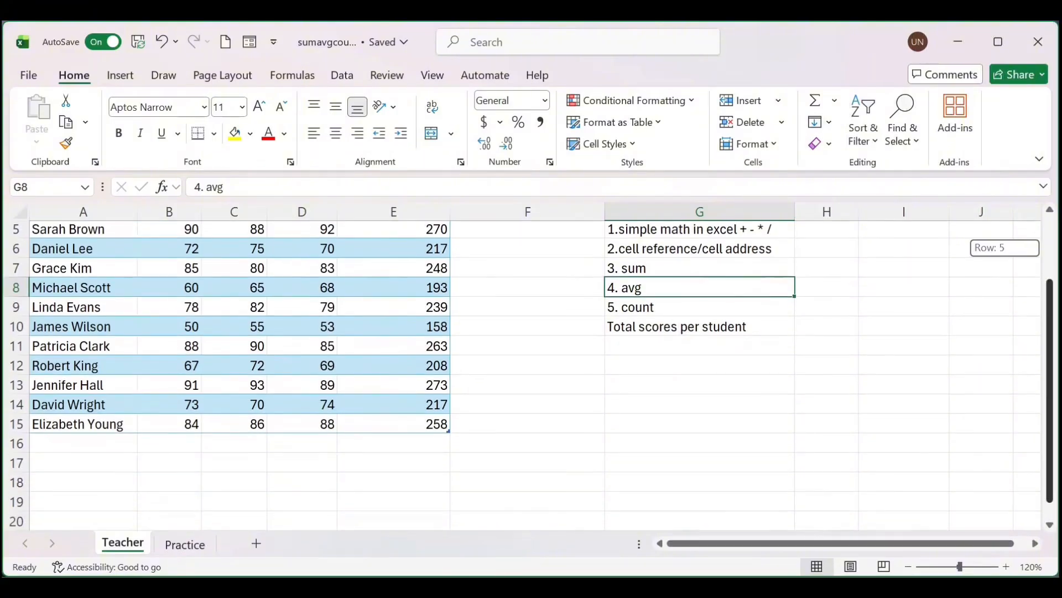
click(176, 445)
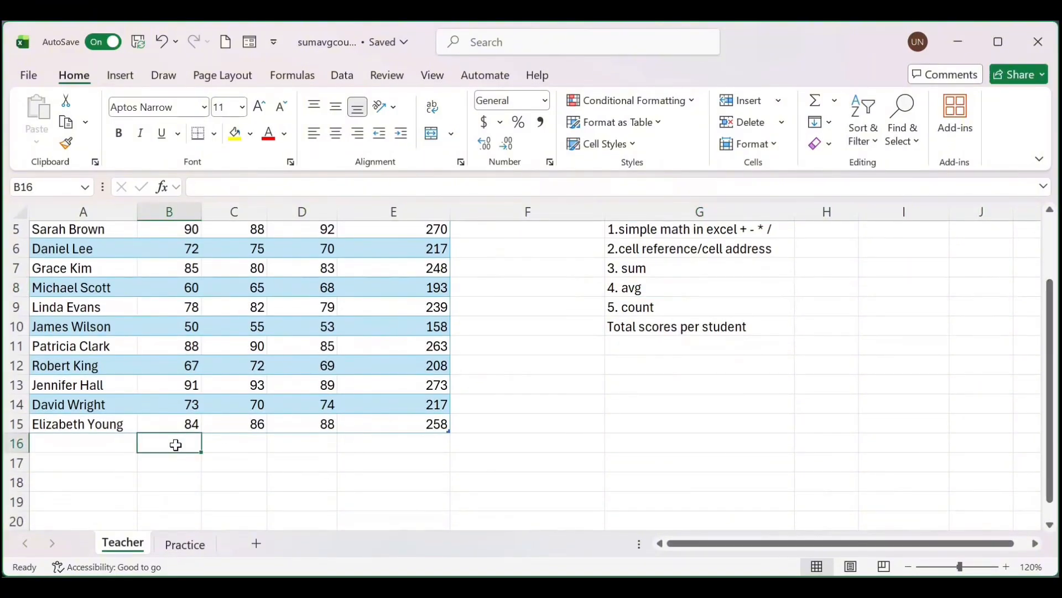
text(=)
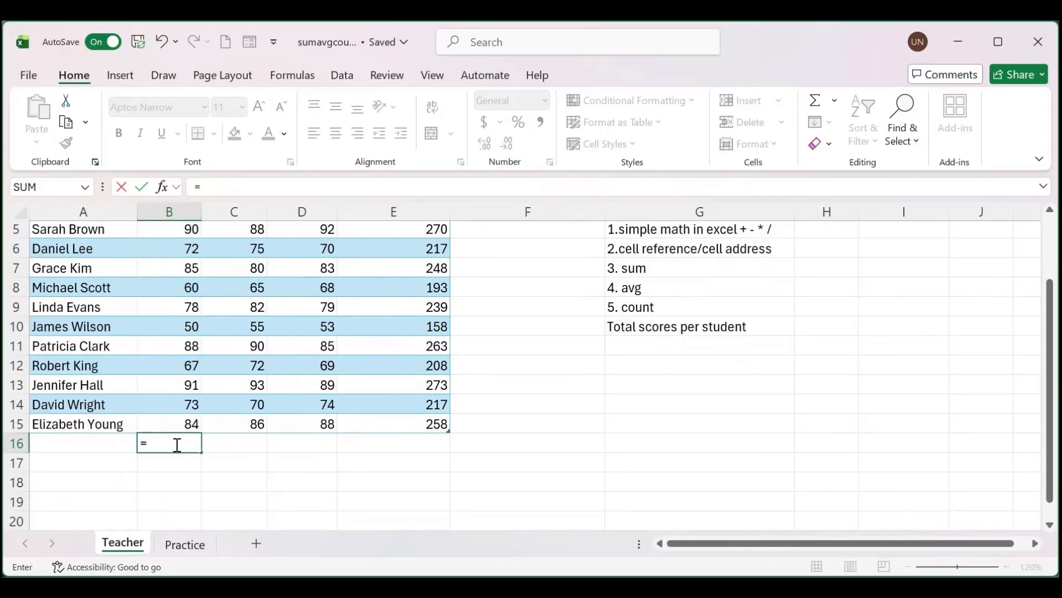
text(ave)
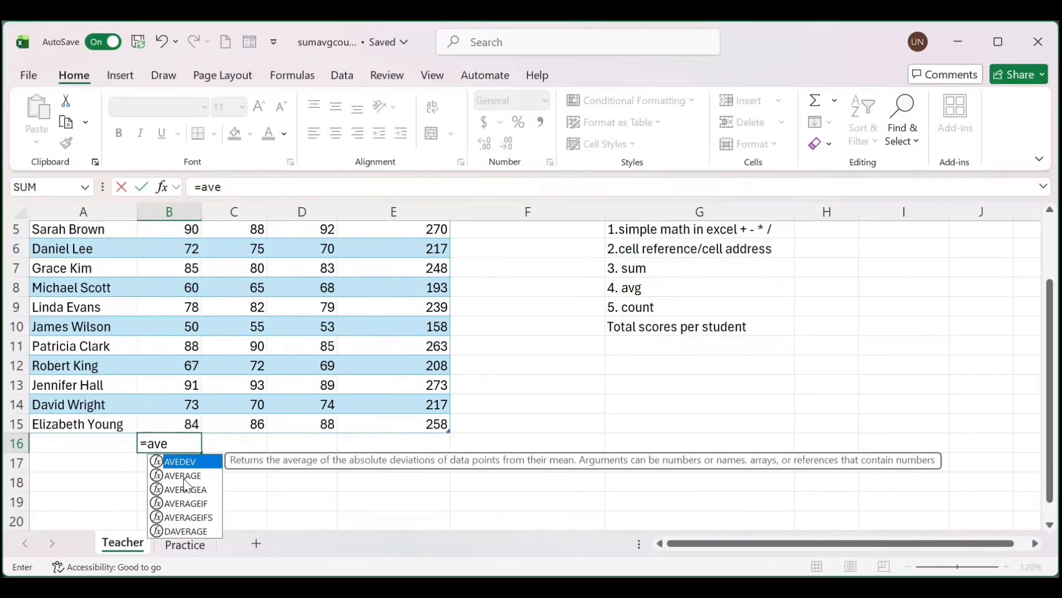
click(183, 476)
double_click(183, 476)
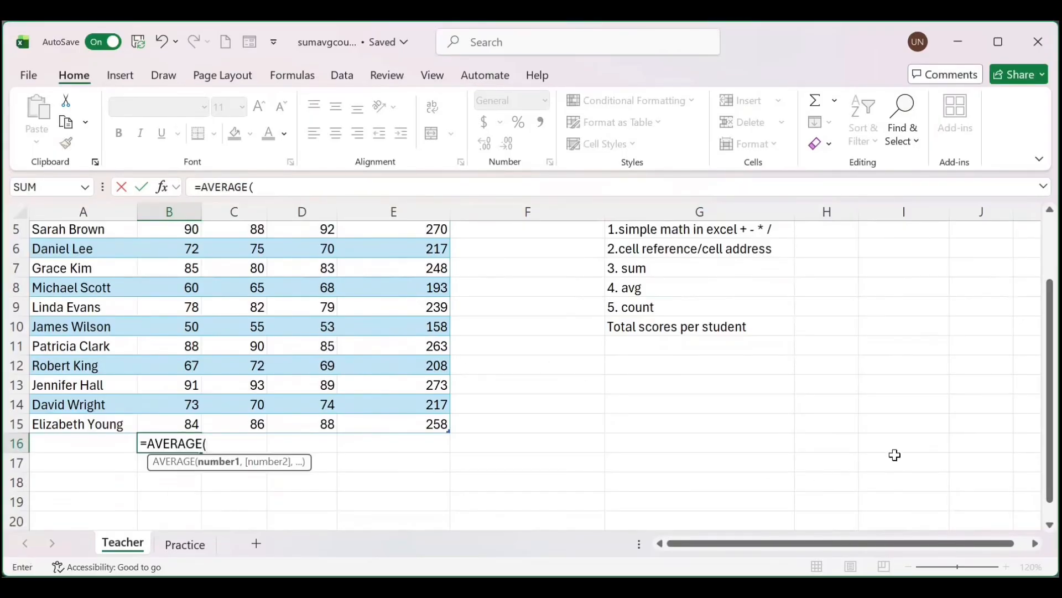
Try selecting the Math scores B2 through B15 as the AVERAGE range in B16, and erase the resulting table reference.
drag(1050, 390, 1049, 329)
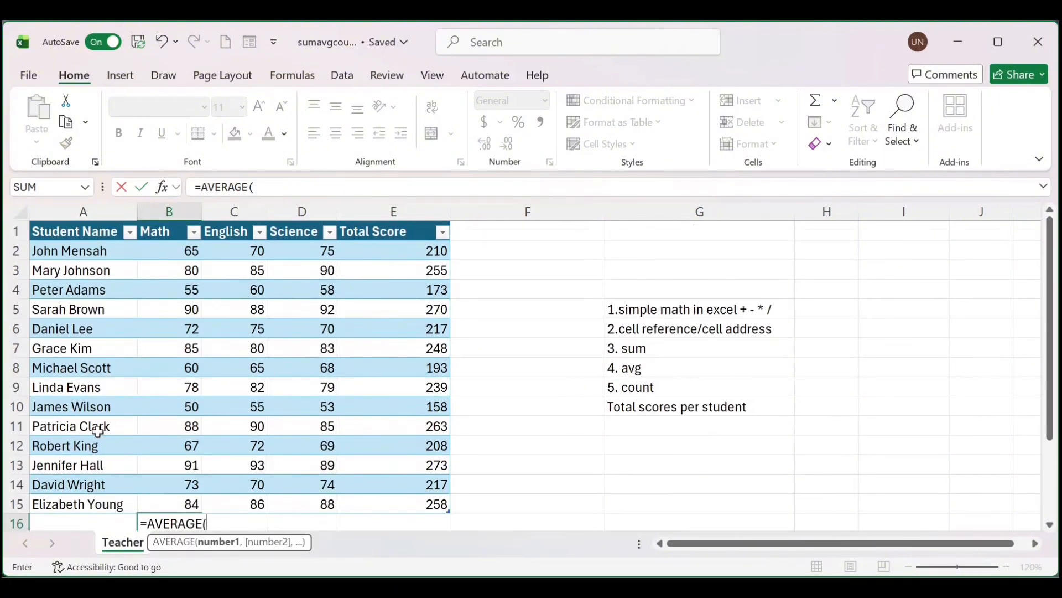
click(171, 250)
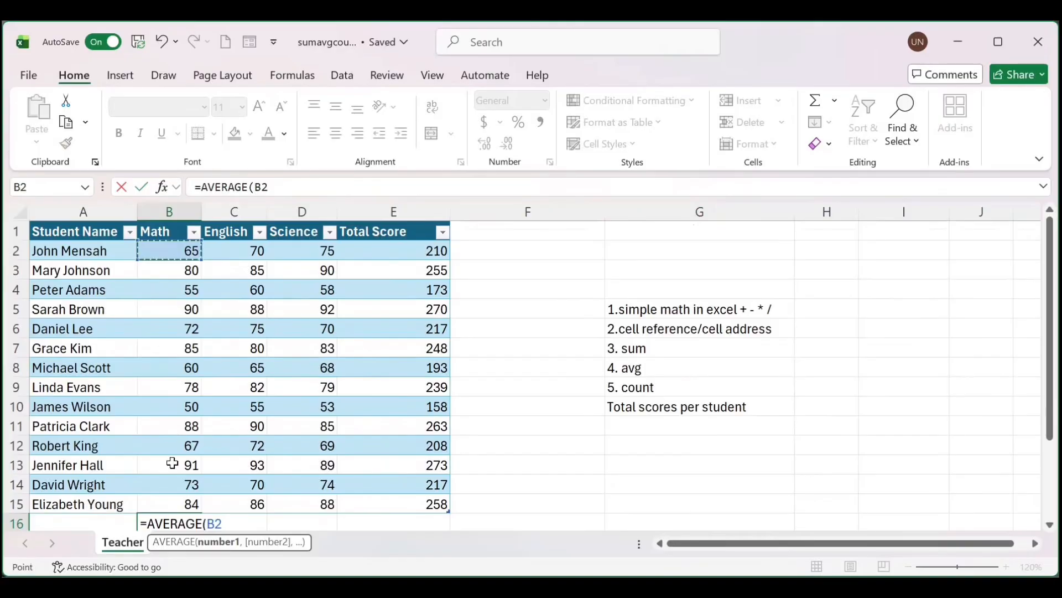
shift+click(171, 485)
drag(171, 492, 150, 499)
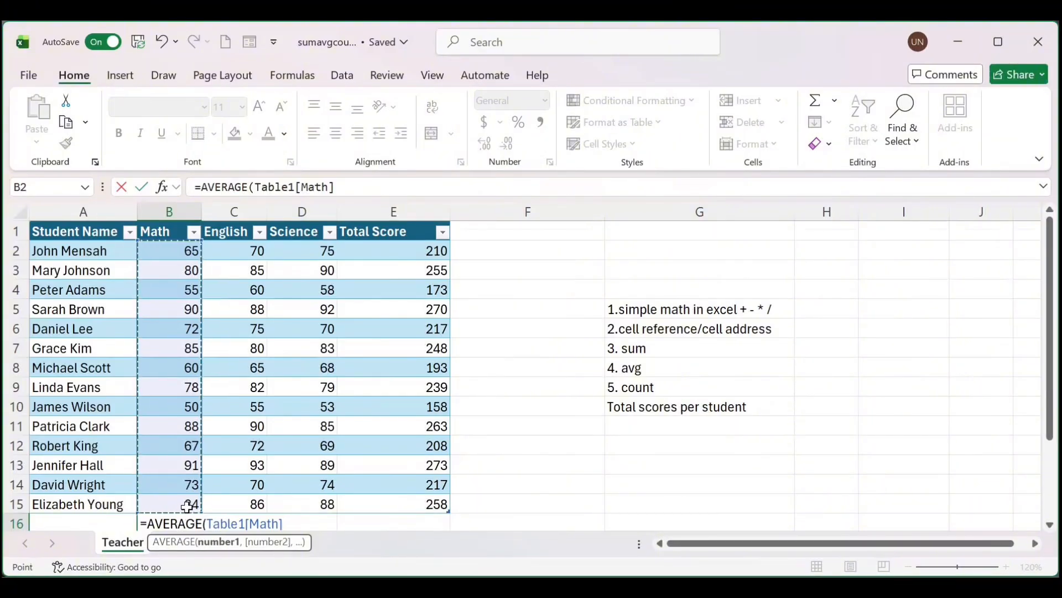
key(BackSpace)
key(BackSpace)
key(BackSpace)
key(BackSpace)
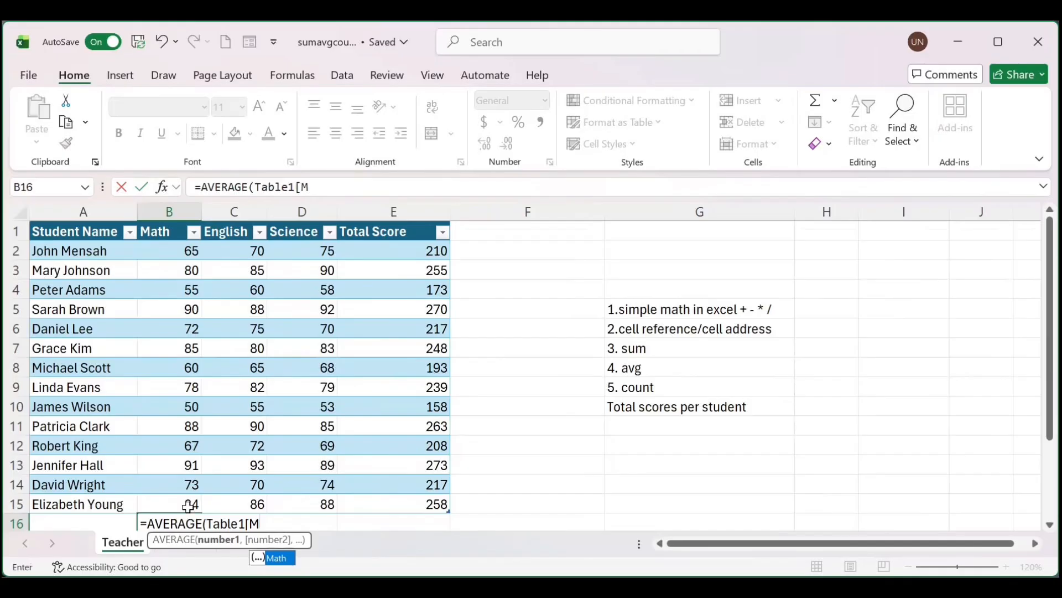
key(BackSpace)
key(BackSpace)
key(BackSpace)
key(BackSpace)
key(BackSpace)
key(BackSpace)
key(BackSpace)
key(BackSpace)
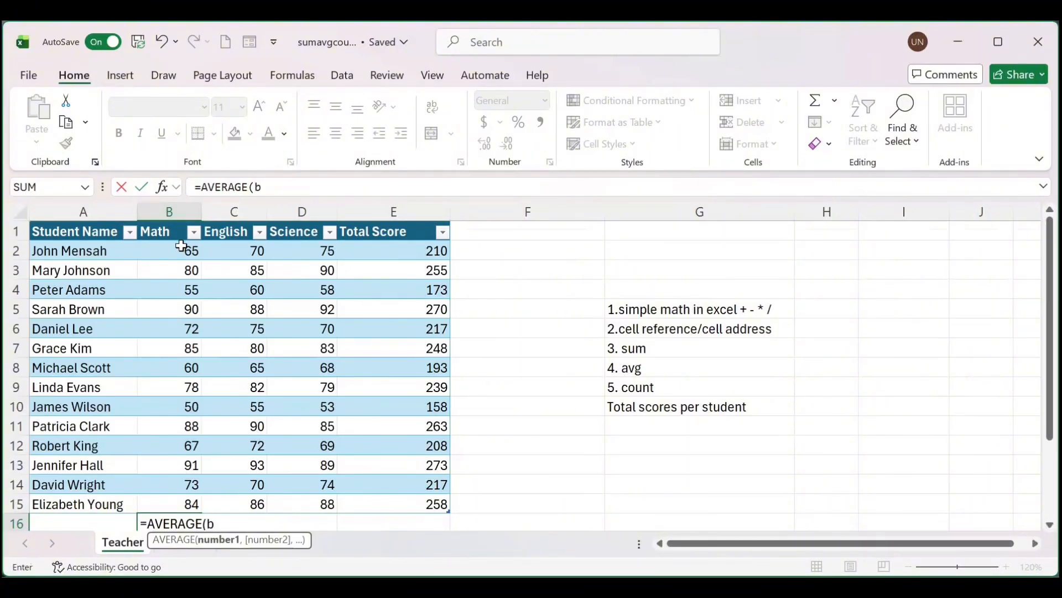
Complete the AVERAGE formula in cell B16 with the range B2:B15 to average the Math scores, and check the entered formula.
text(2:)
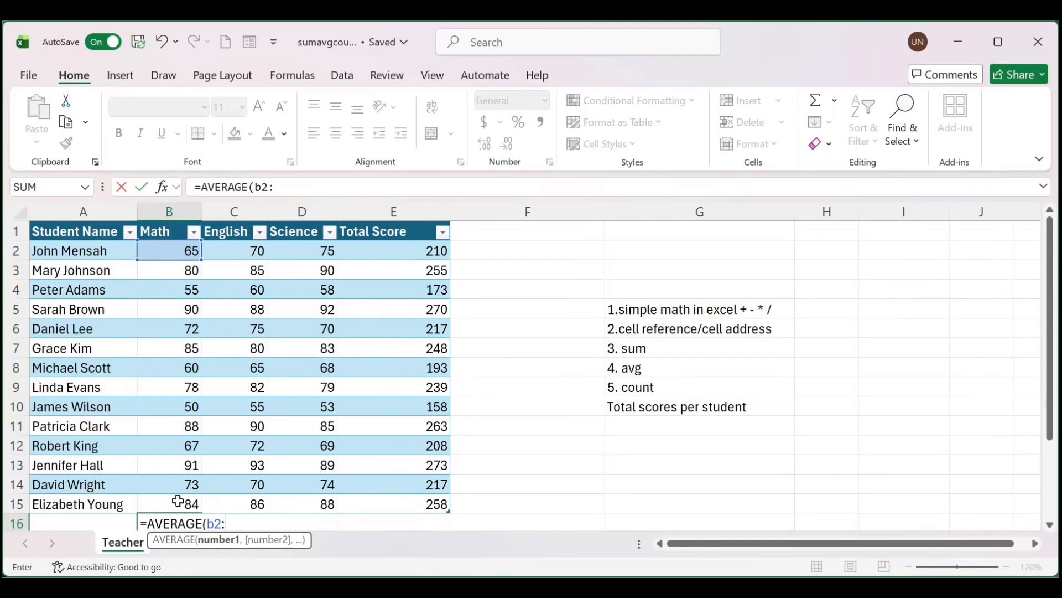
text(b15)
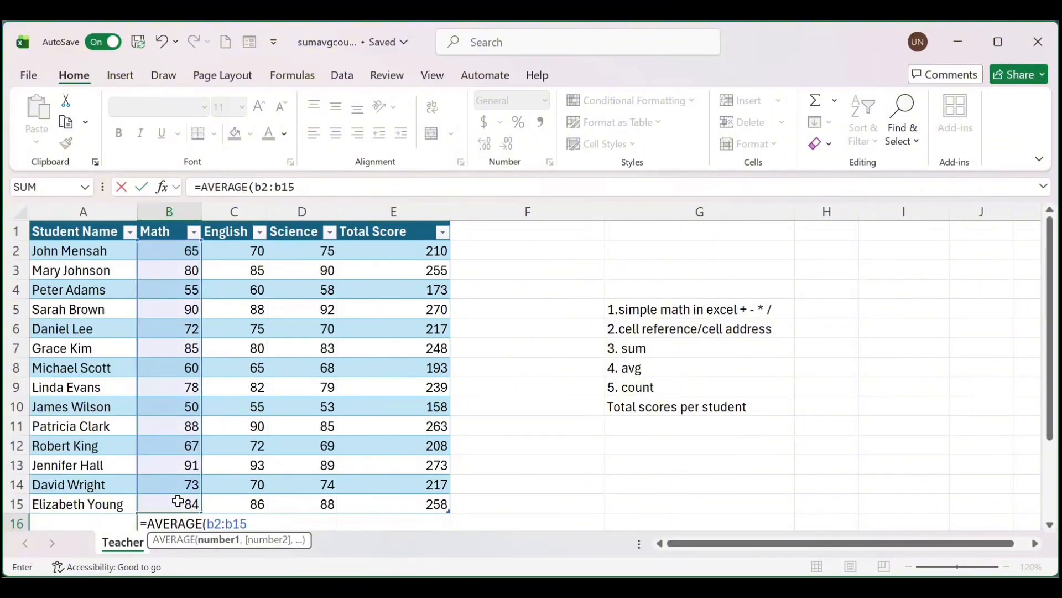
text())
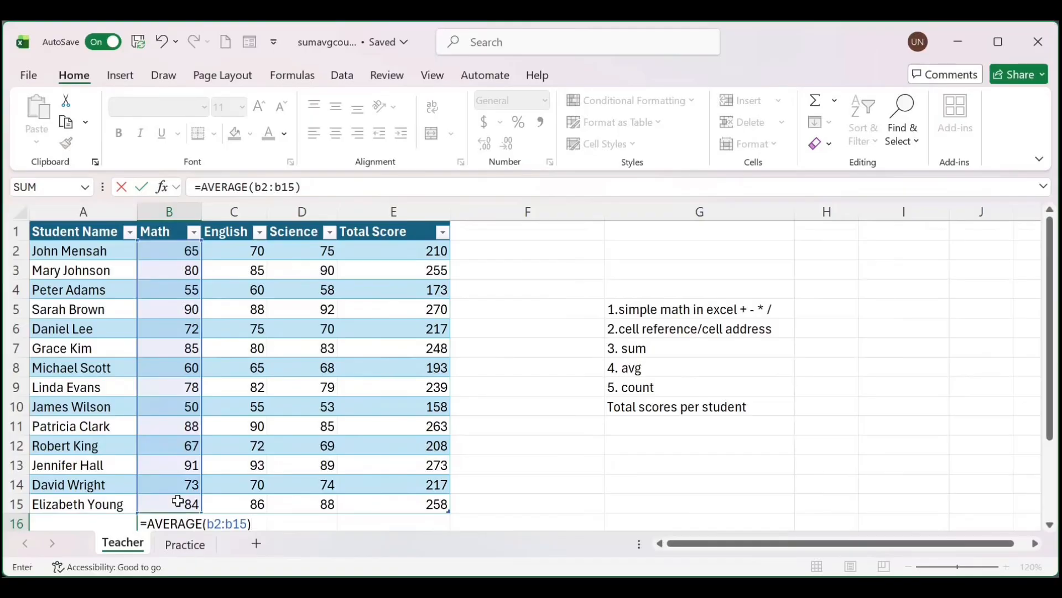
key(Return)
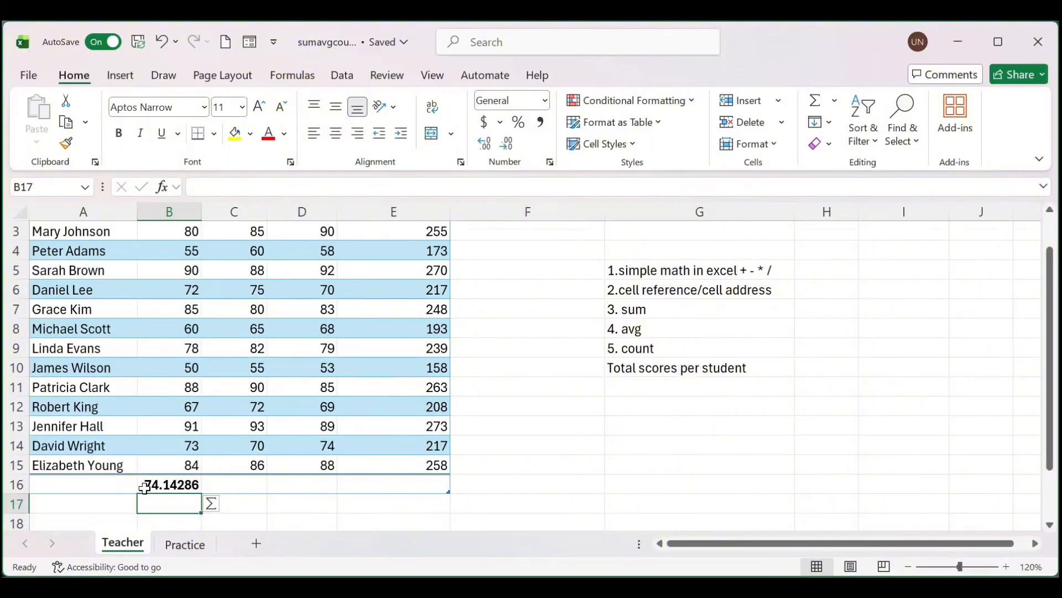
click(176, 484)
scroll(176, 484, up, 1)
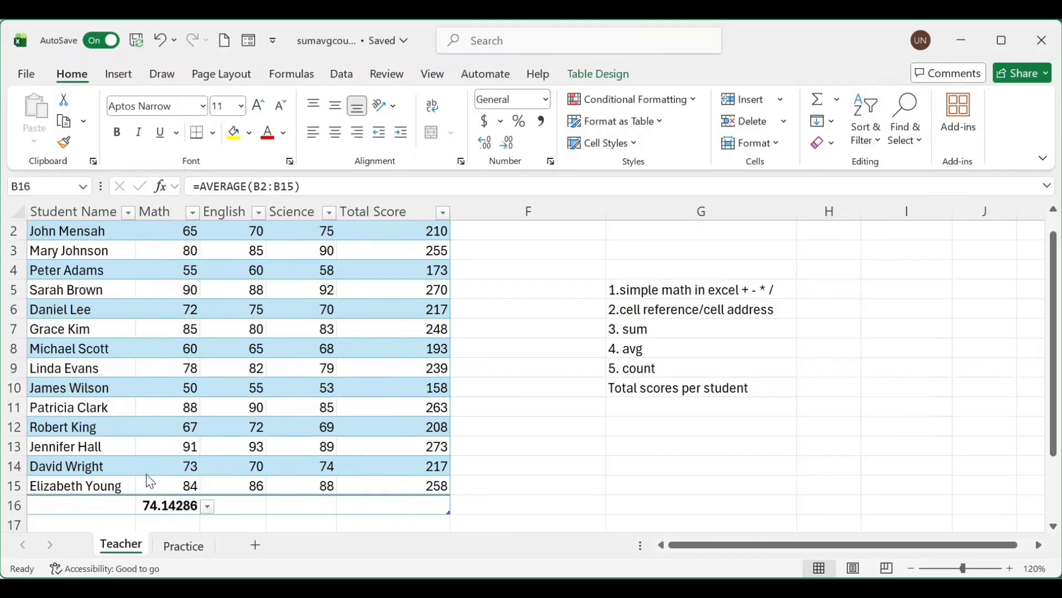
Reduce the displayed decimals of the Math average in cell B16 to a whole number.
click(158, 512)
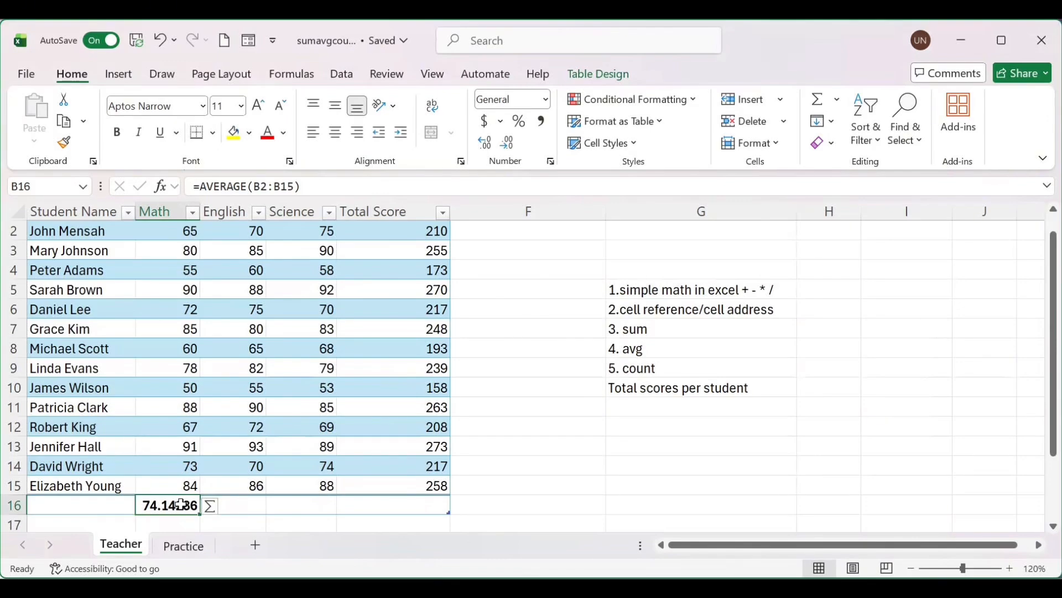
click(509, 145)
click(509, 145)
click(510, 145)
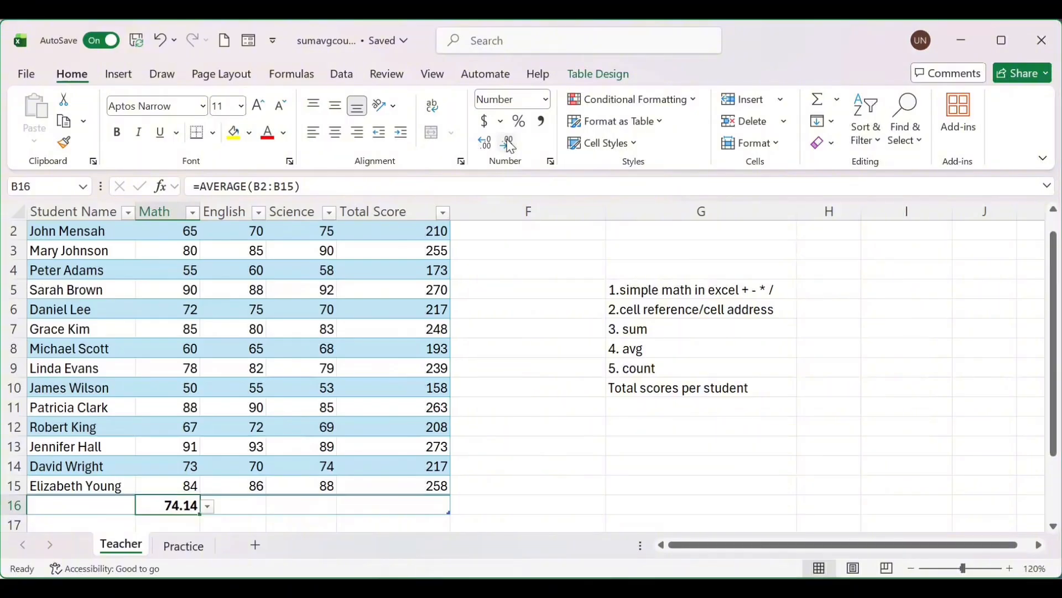
click(510, 145)
click(509, 145)
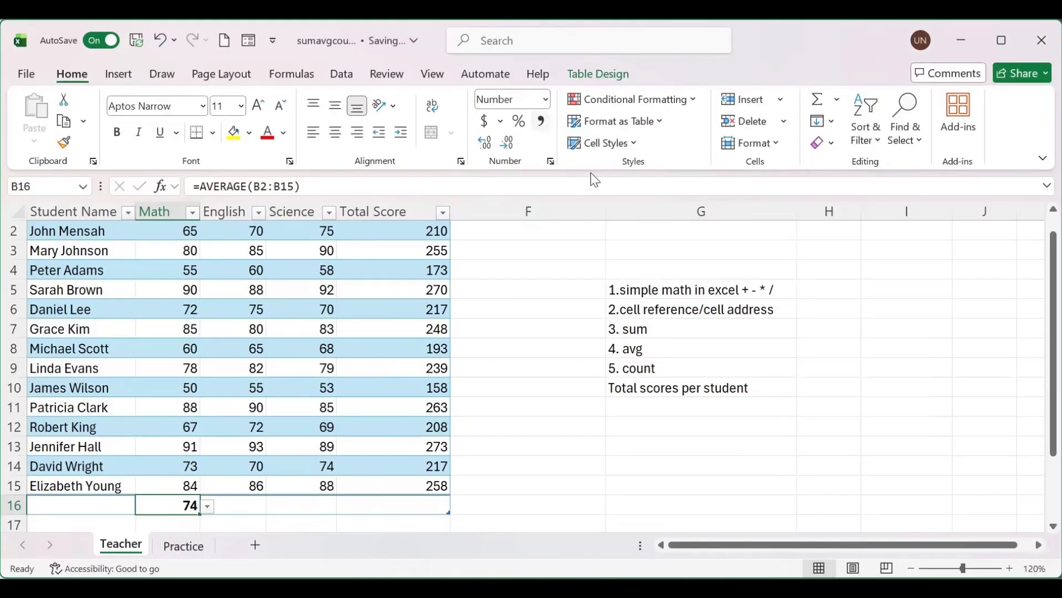
click(673, 351)
click(671, 370)
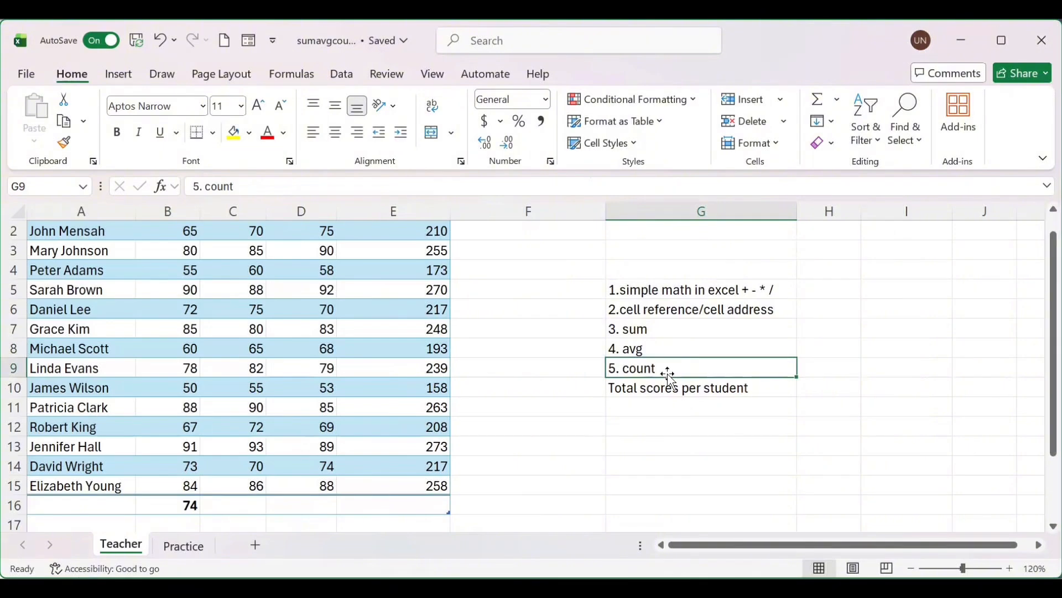
click(648, 352)
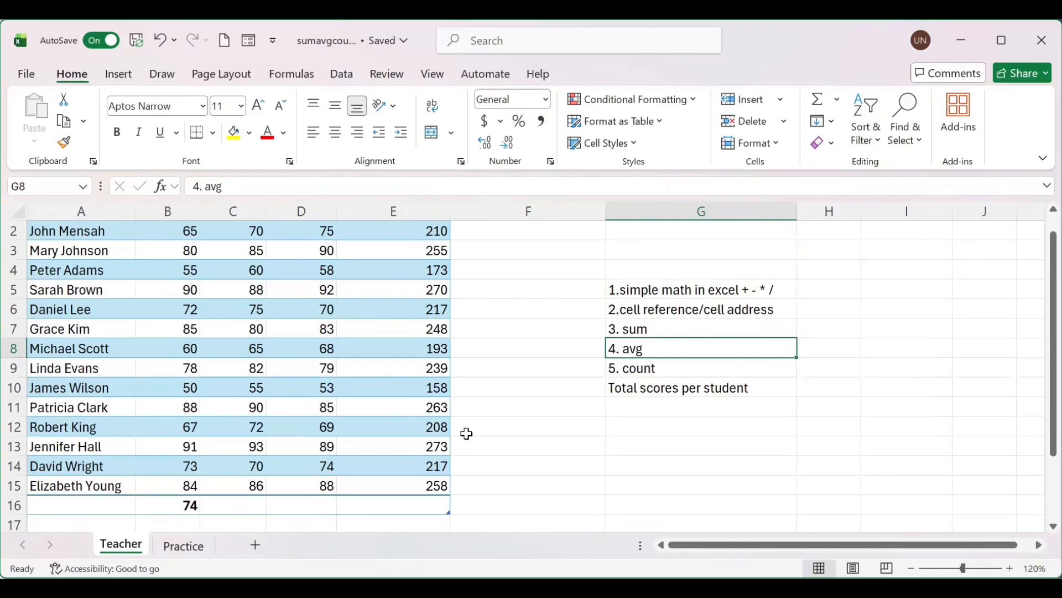
click(649, 370)
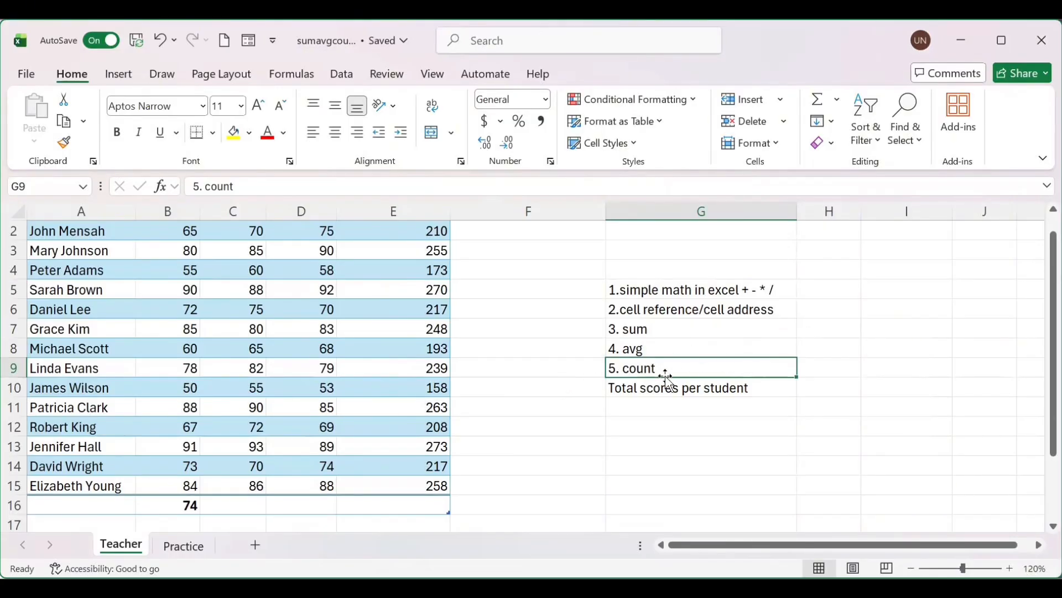
Start a COUNT formula in cell C16 below the English scores, up to the opening parenthesis.
drag(1053, 327, 1054, 315)
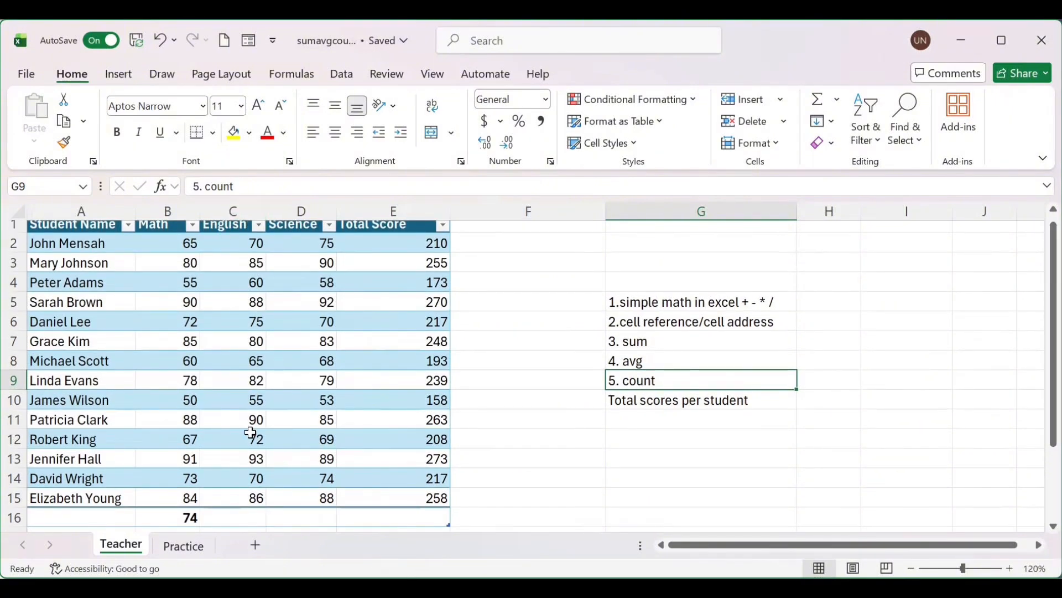
click(239, 521)
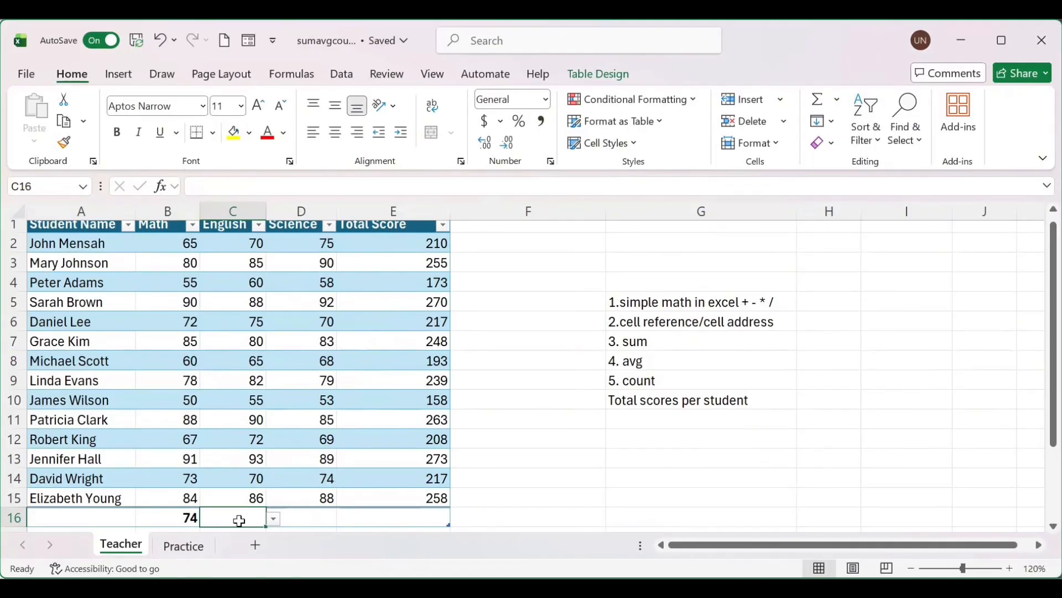
text(=)
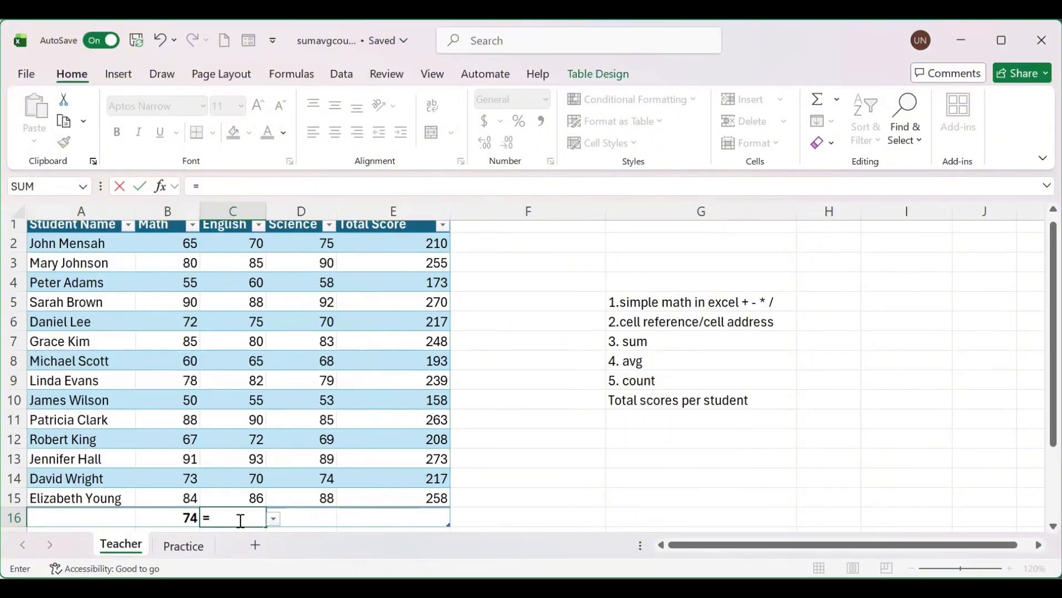
text(count)
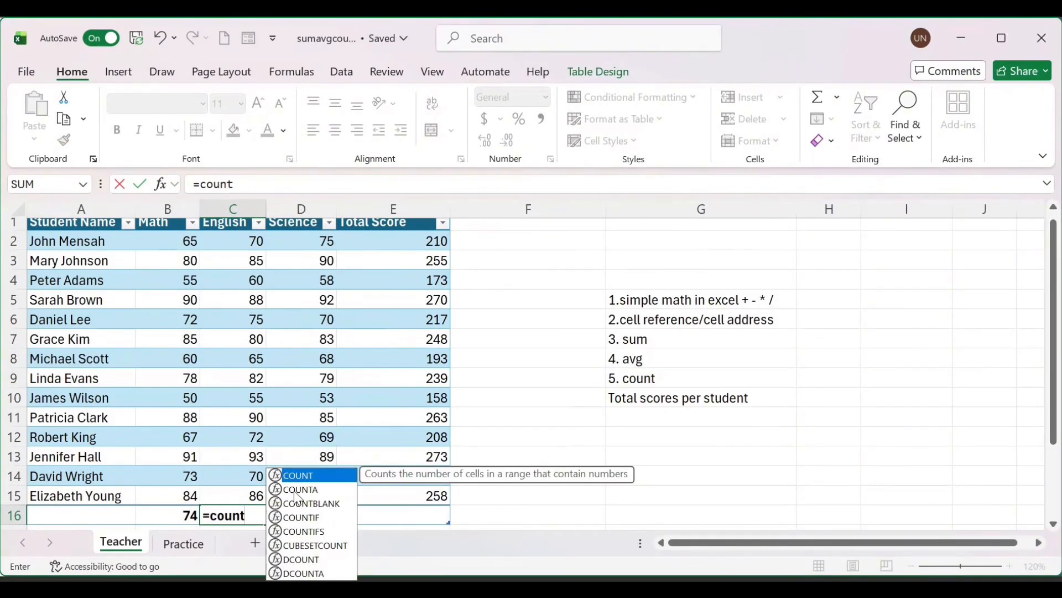
double_click(315, 472)
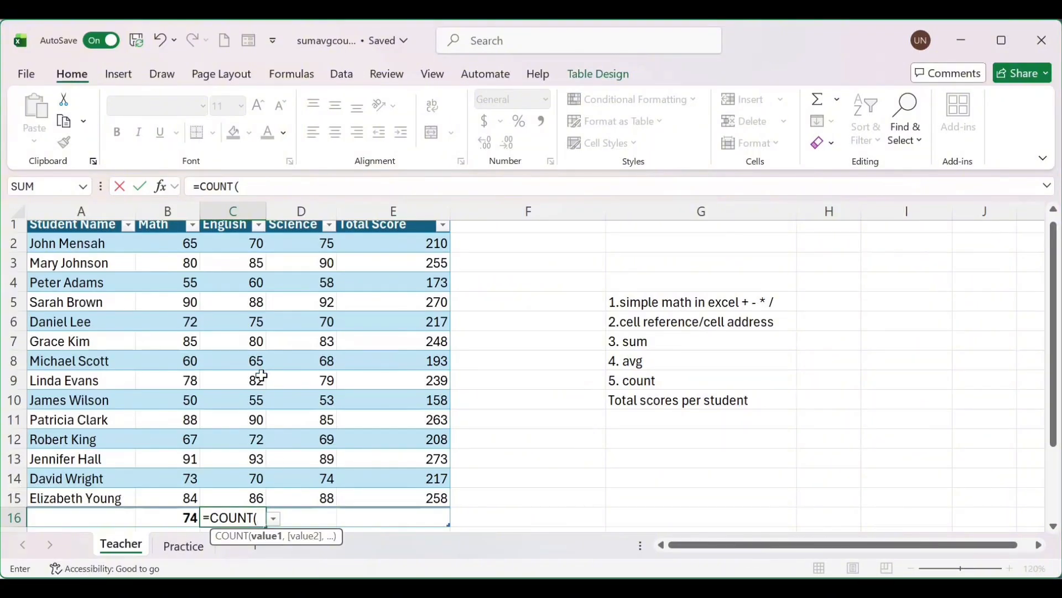
Try to complete the COUNT formula in C16 with the range C2:15.
text(C)
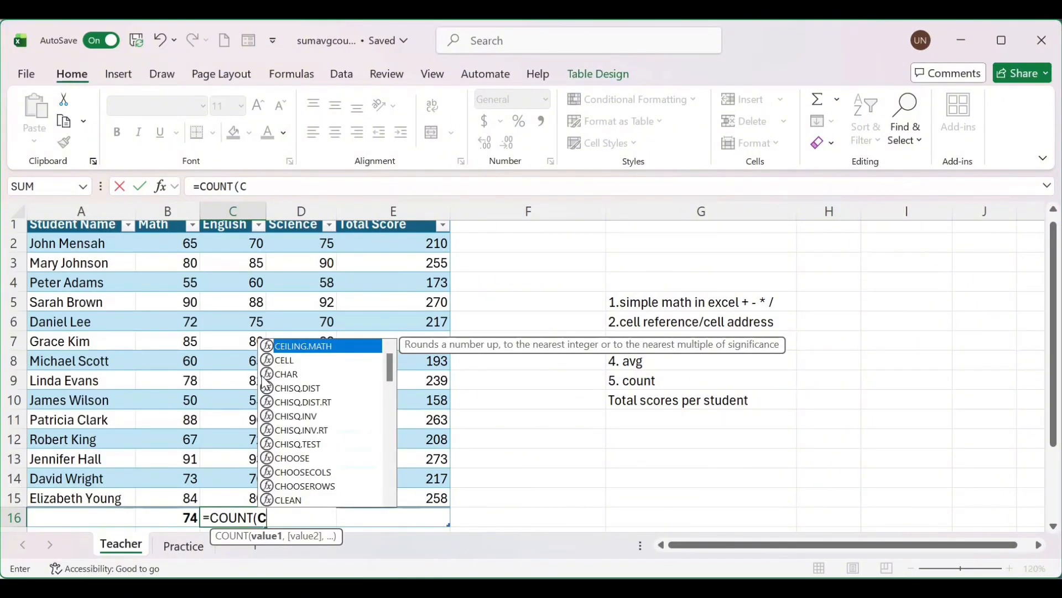
text(2;)
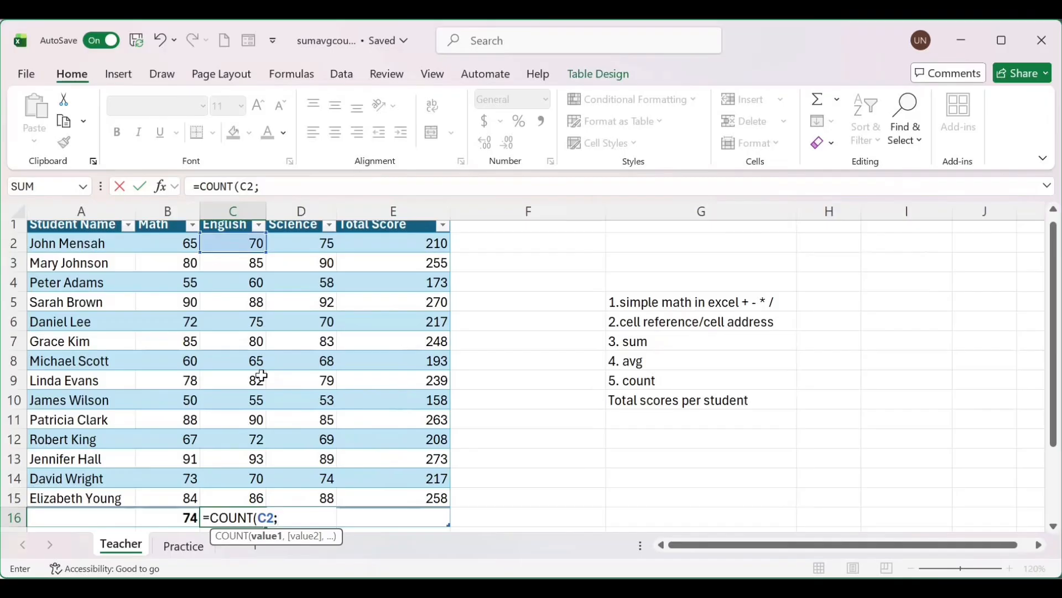
key(BackSpace)
text(:)
text(15)
text())
key(Return)
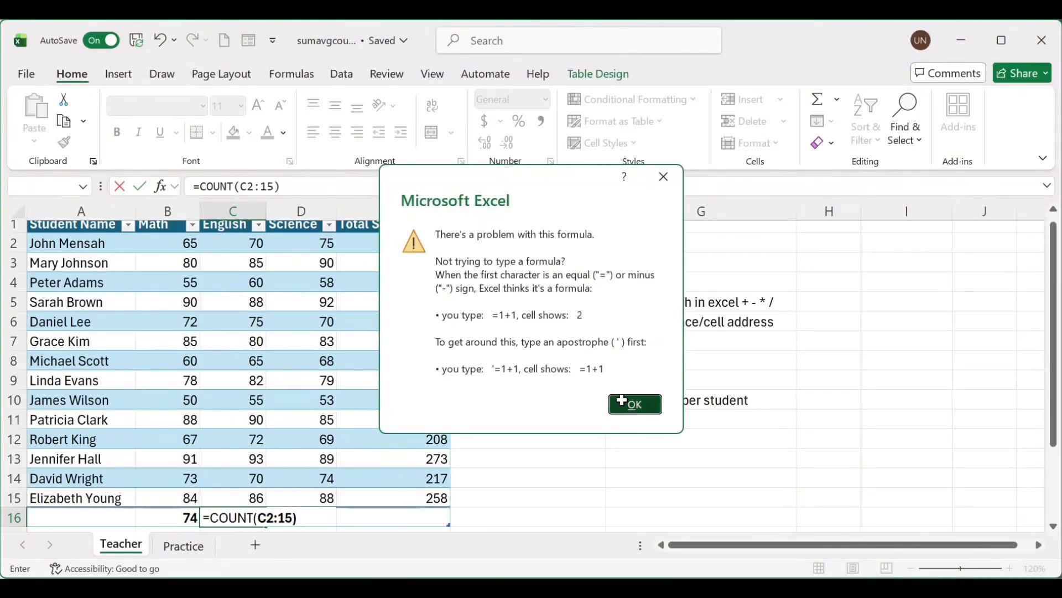
key(Return)
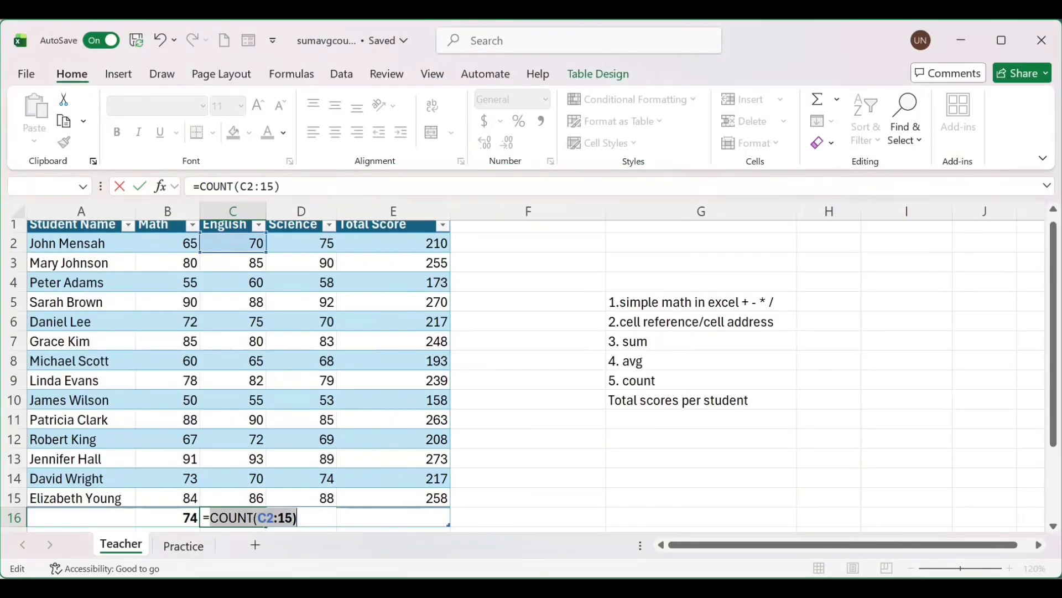
Correct the COUNT range in C16 to C2:C15 and enter the formula.
click(279, 518)
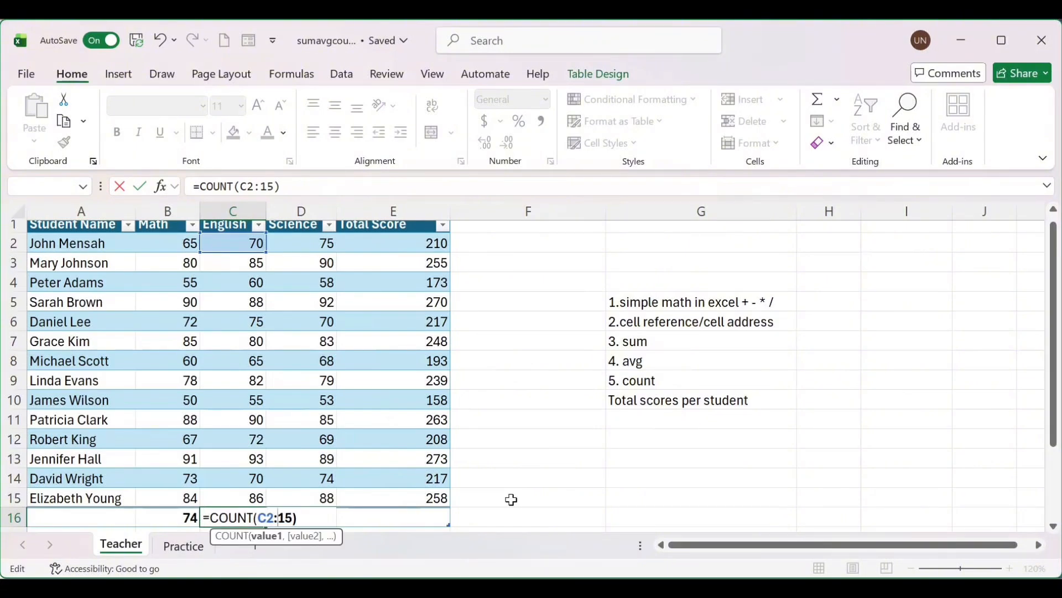
text(C)
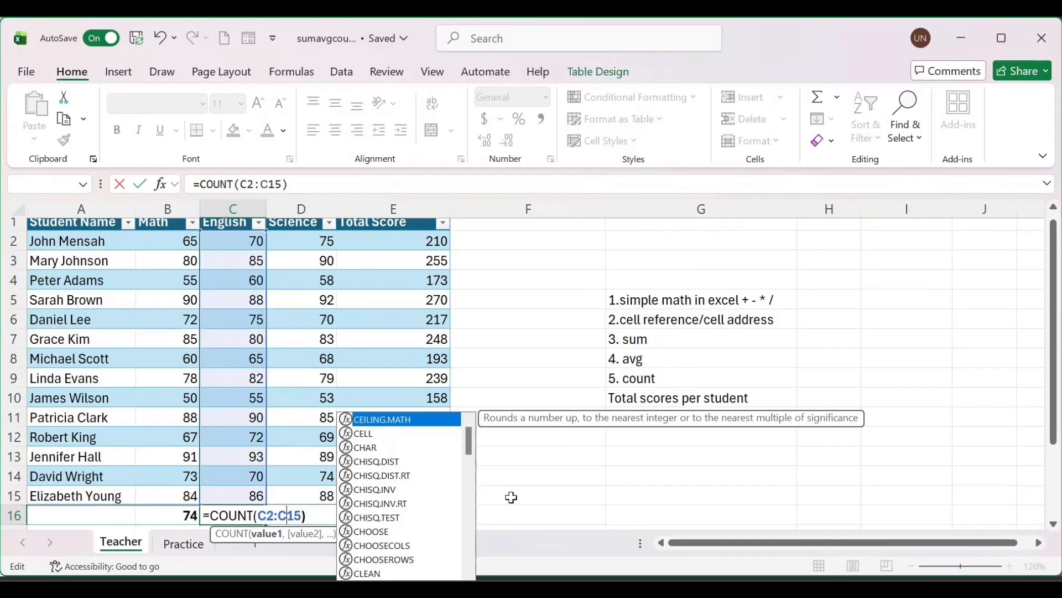
key(Return)
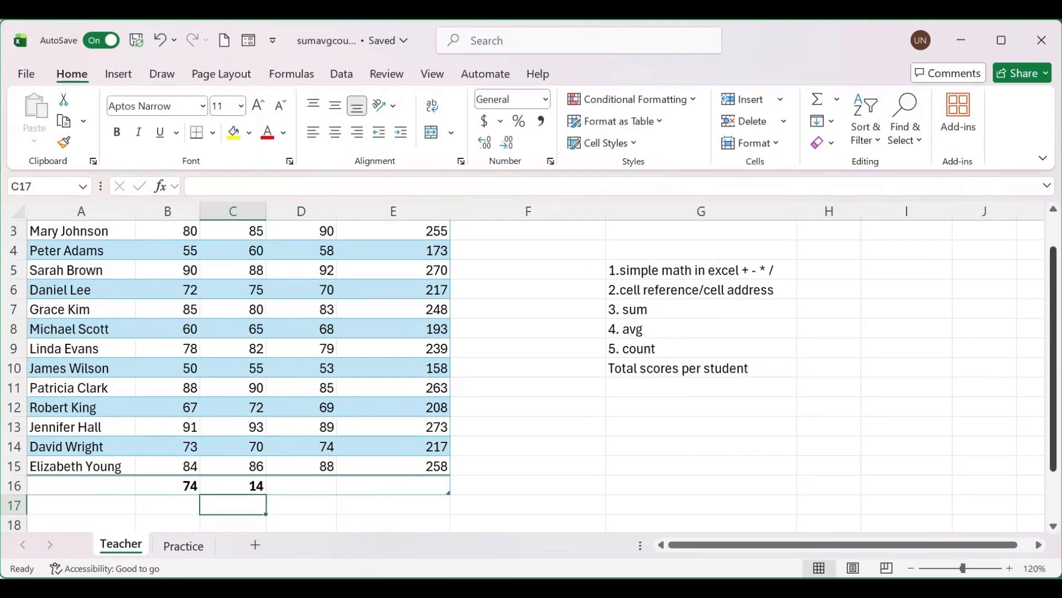
Go through the English scores from C2 downward to check them against the COUNT result, and look at the Total scores per student note.
scroll(261, 217, up, 1)
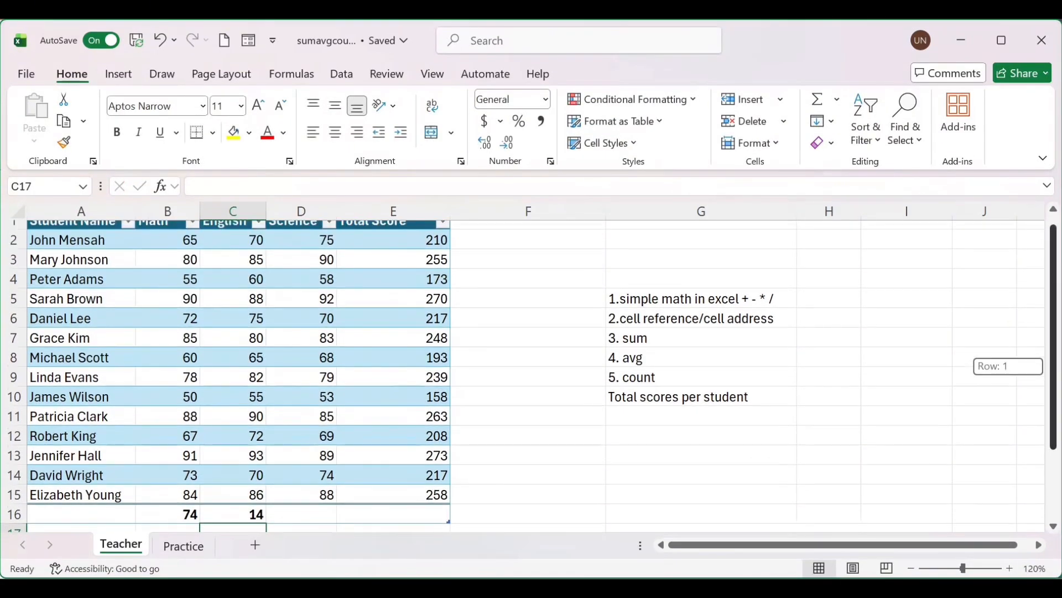
click(233, 235)
click(233, 254)
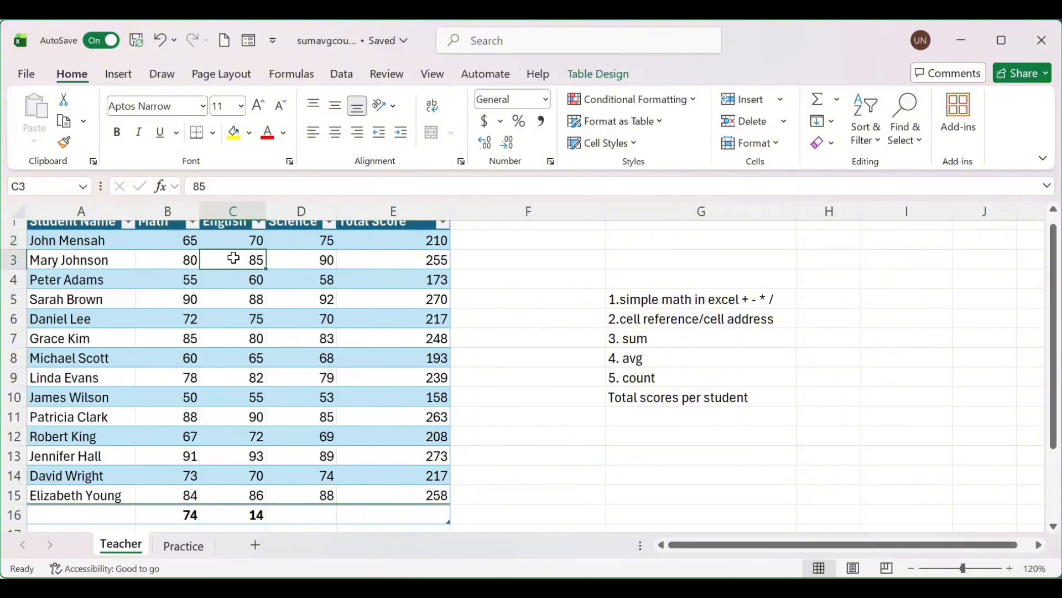
click(234, 279)
click(234, 294)
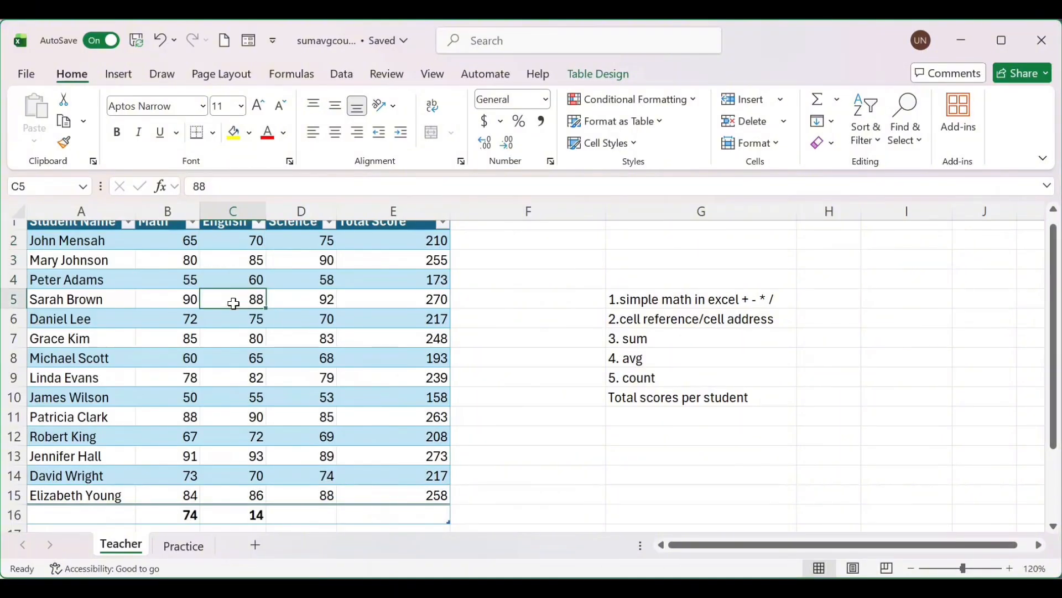
click(234, 314)
drag(234, 315, 226, 473)
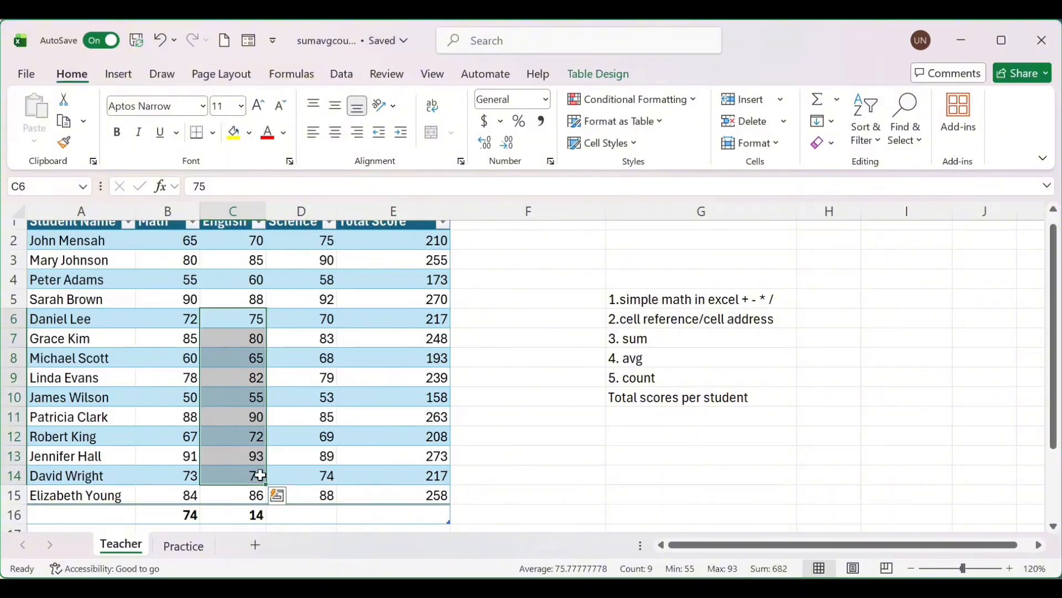
click(554, 438)
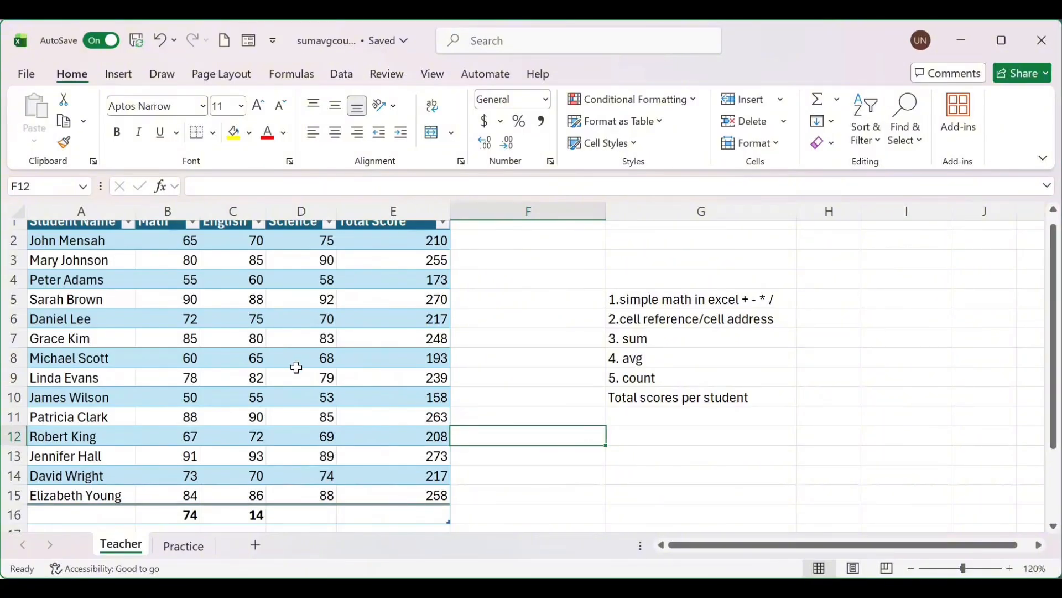
click(656, 397)
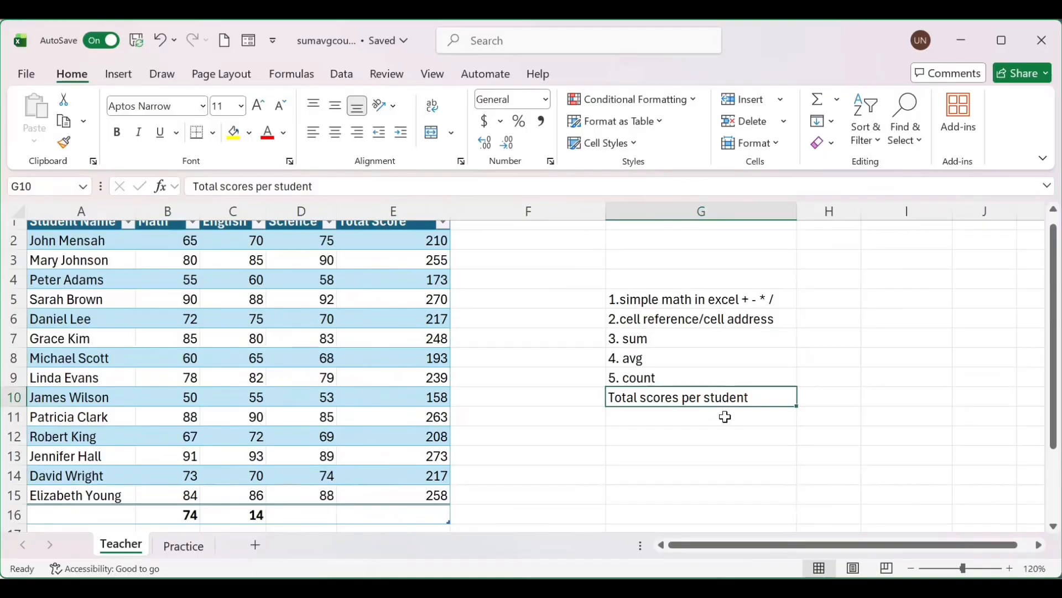